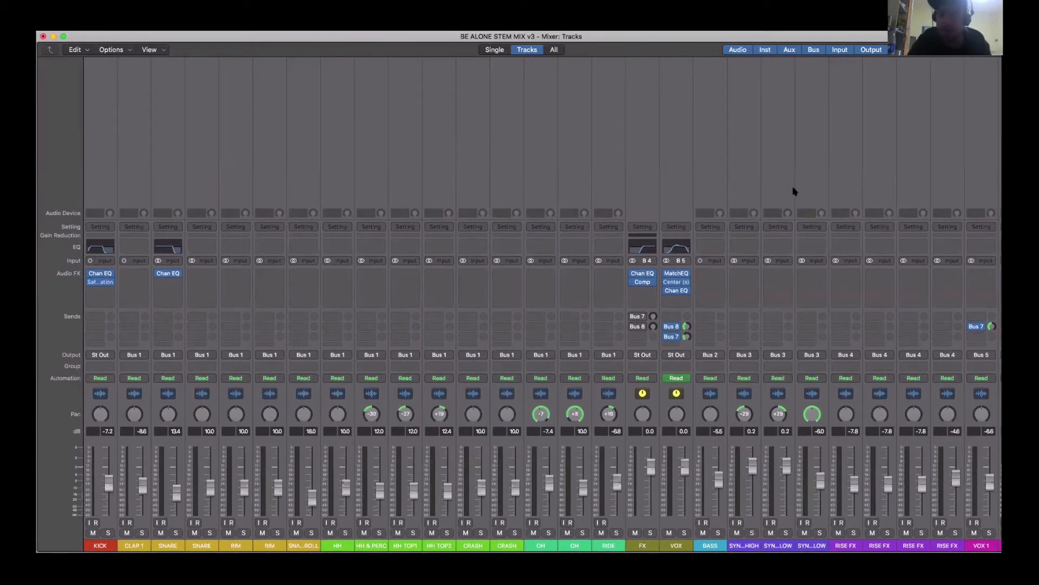
- Look over the mixer channels as far as Stereo Out and play back the mix with the soloed channels
scroll(681, 391, left, 2)
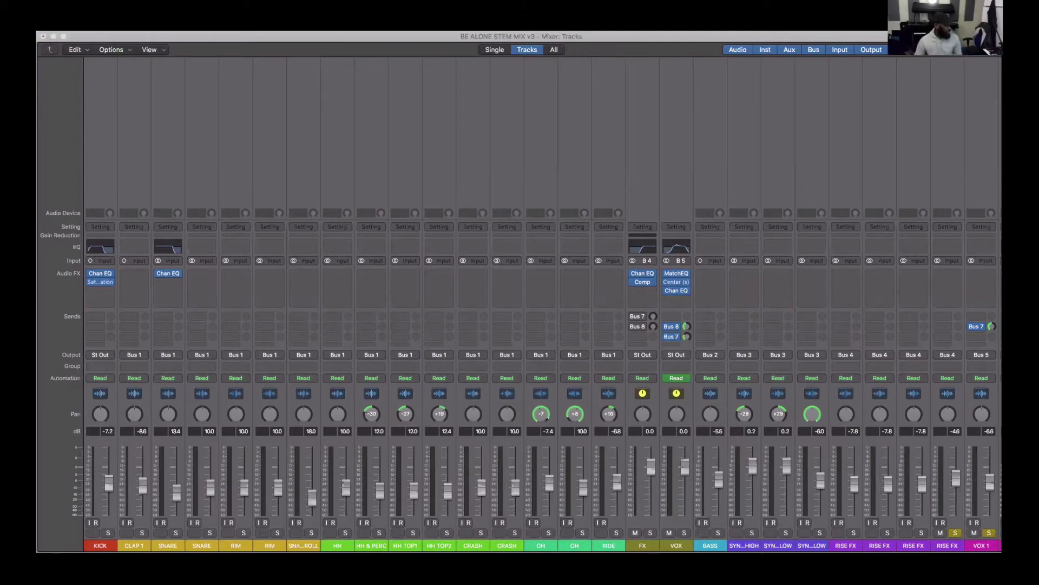
scroll(445, 480, right, 5)
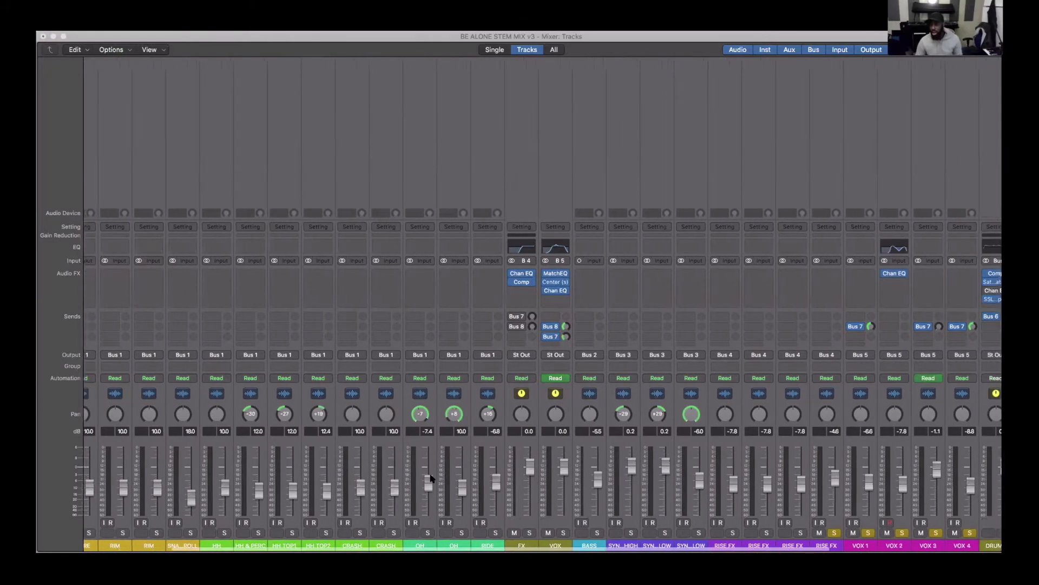
scroll(447, 480, right, 3)
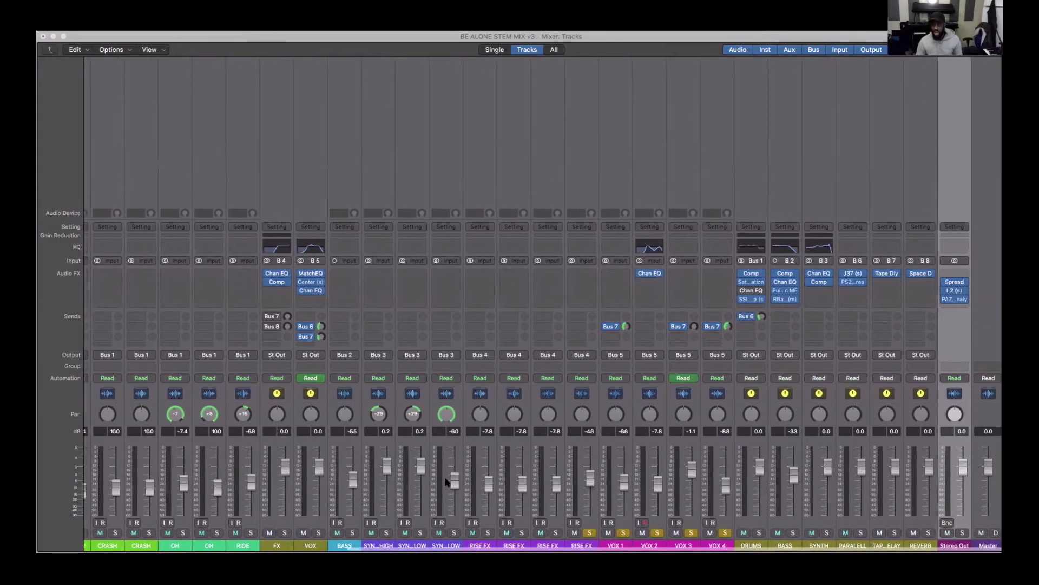
scroll(578, 396, right, 2)
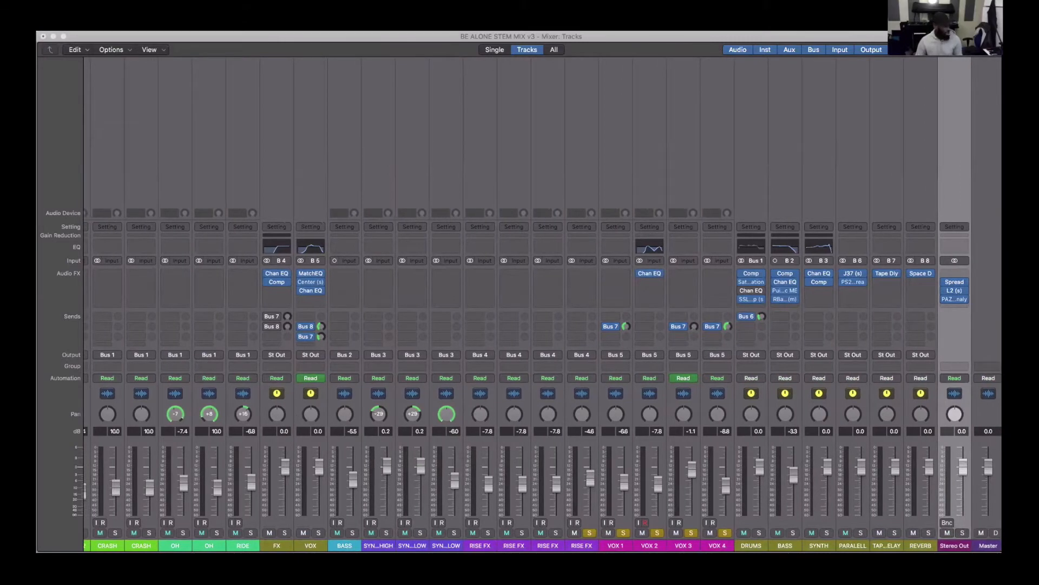
key(space)
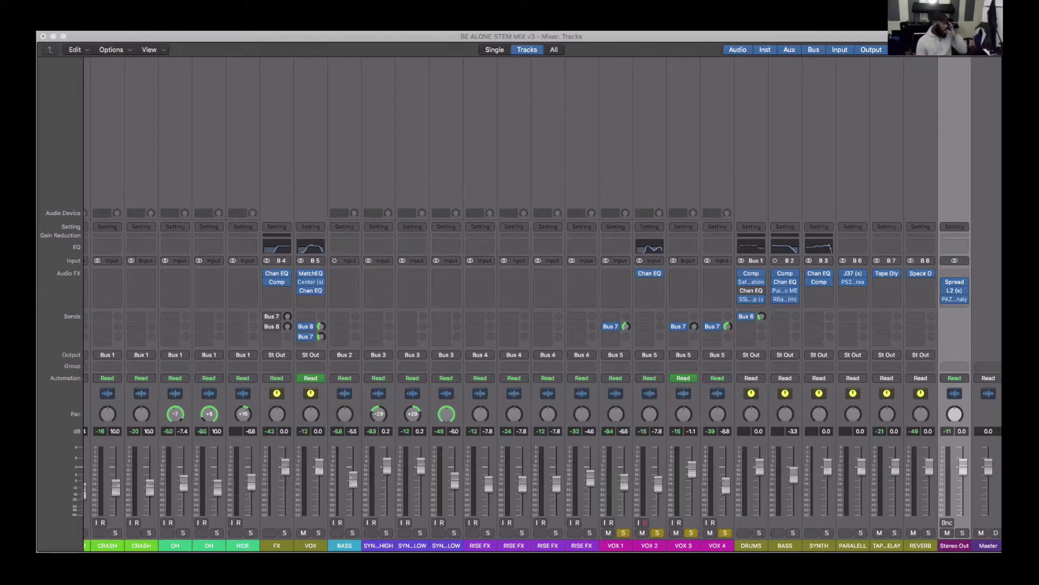
- Solo the four RISE FX channels alongside the already soloed VOX 1 to VOX 4 channels
click(488, 533)
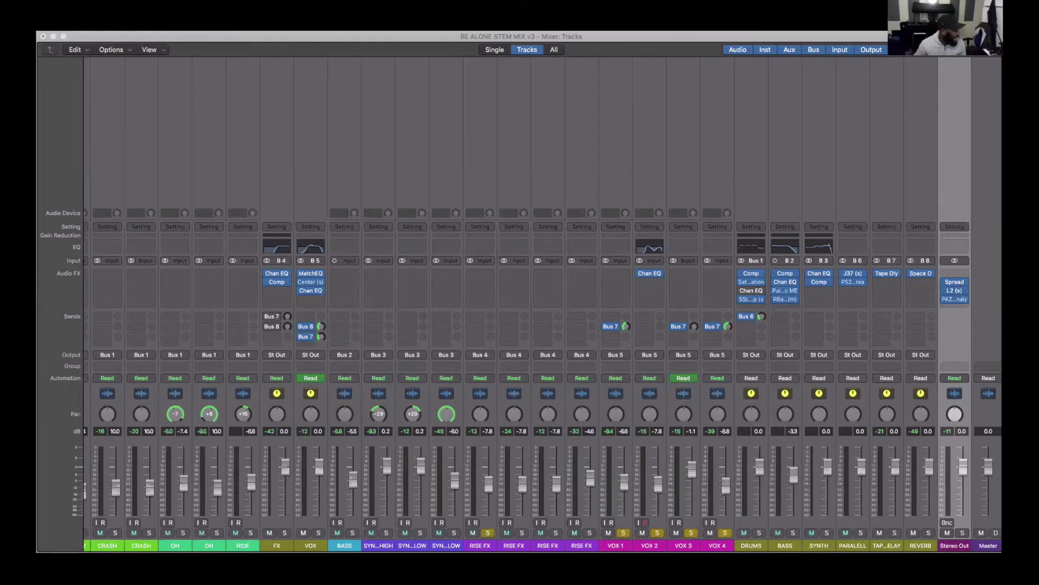
click(521, 533)
click(555, 533)
click(590, 532)
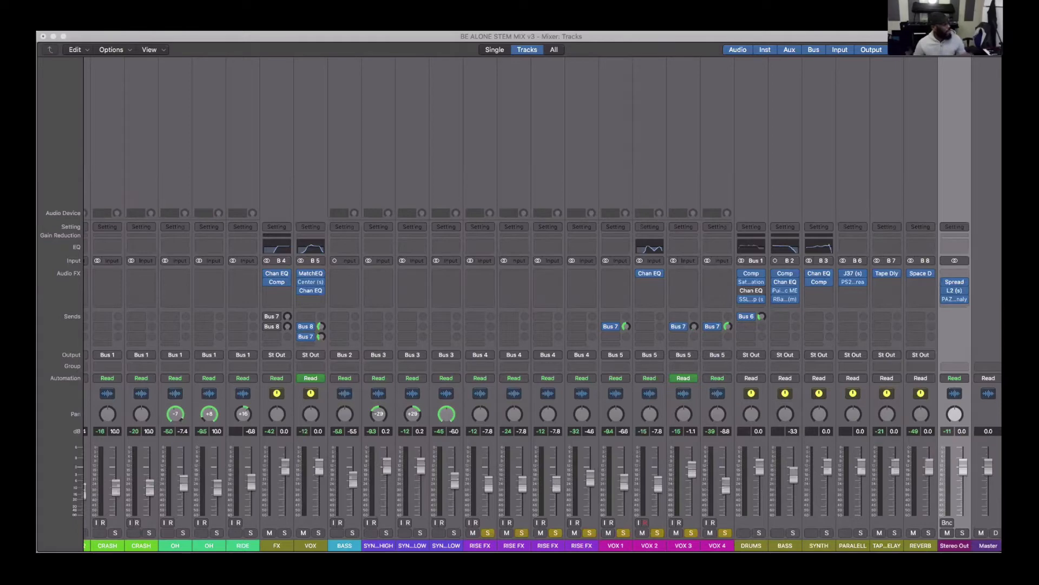
- Select the FX and VOX bus channels one at a time, ending with the VOX bus selected
click(311, 545)
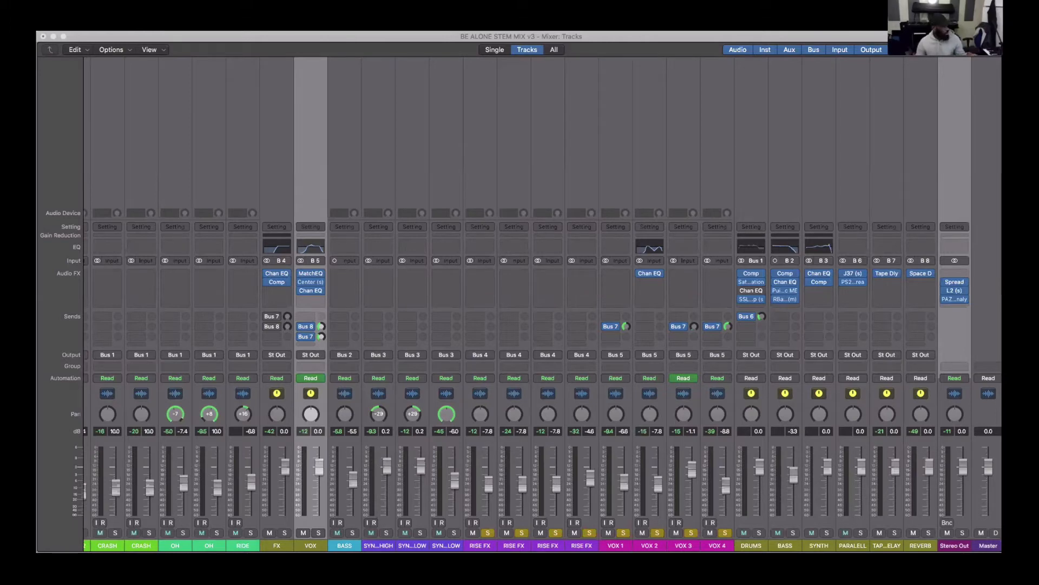
click(277, 545)
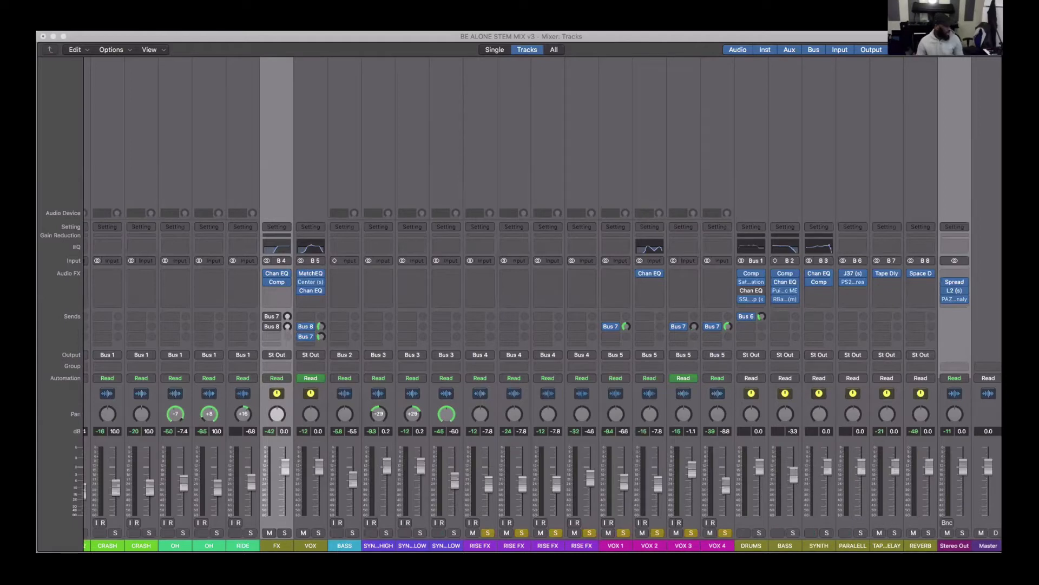
click(311, 546)
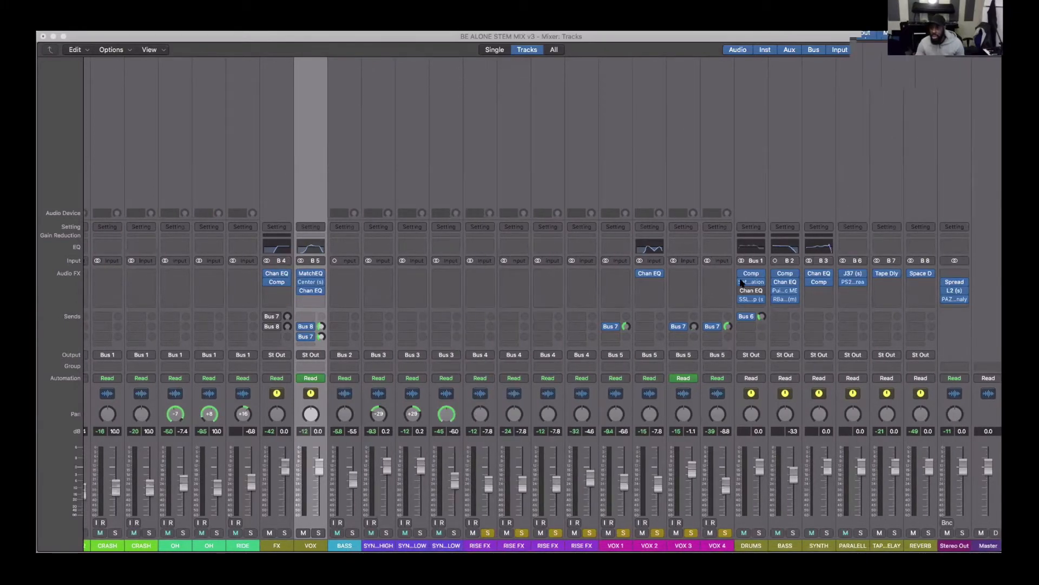
- Examine the mixer channels from KICK to Stereo Out, comparing their inserts, sends and bus output routing
scroll(741, 284, right, 1)
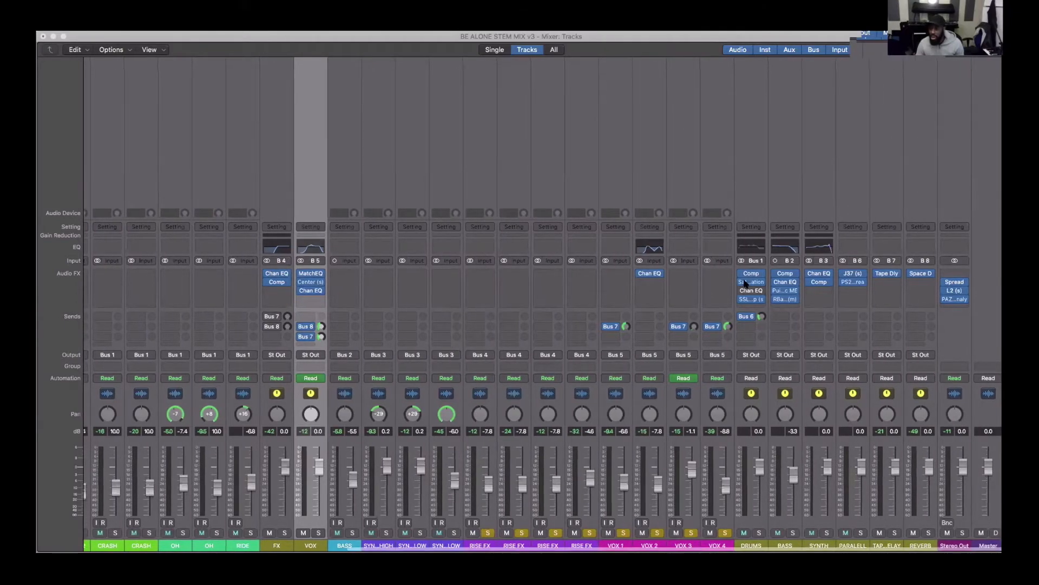
scroll(579, 130, left, 1)
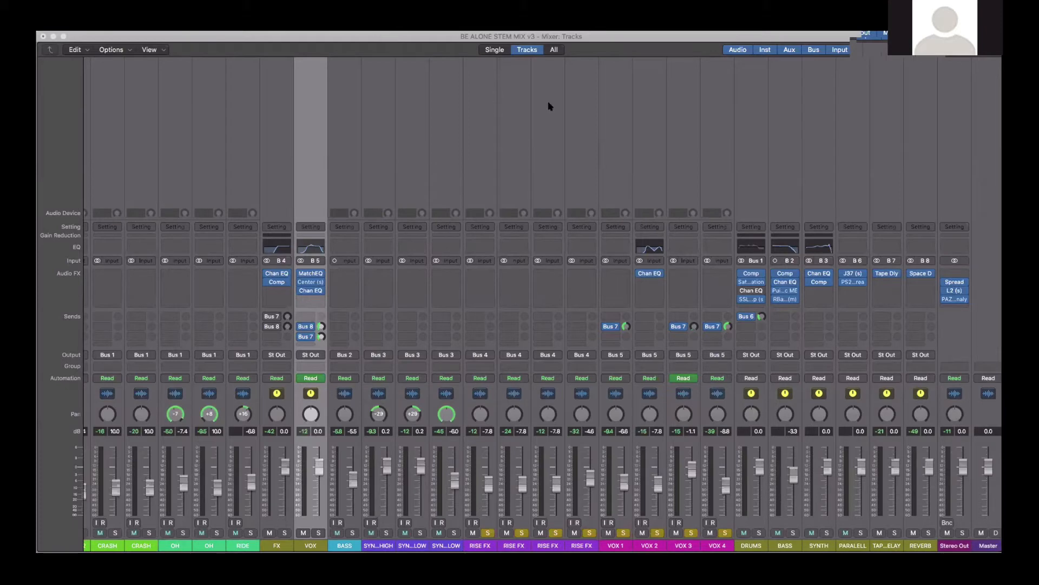
click(648, 354)
scroll(649, 358, left, 10)
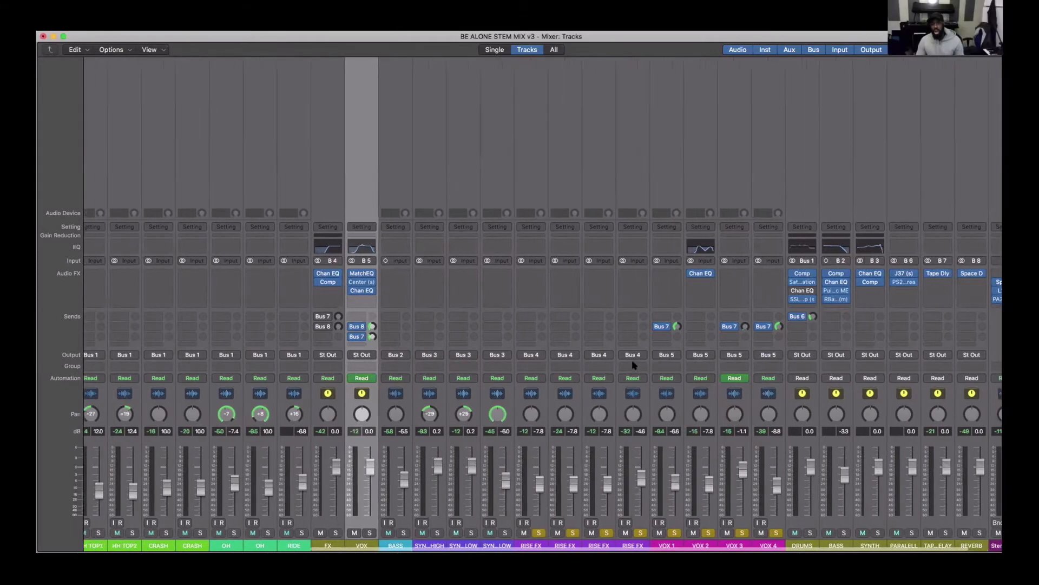
scroll(562, 428, left, 3)
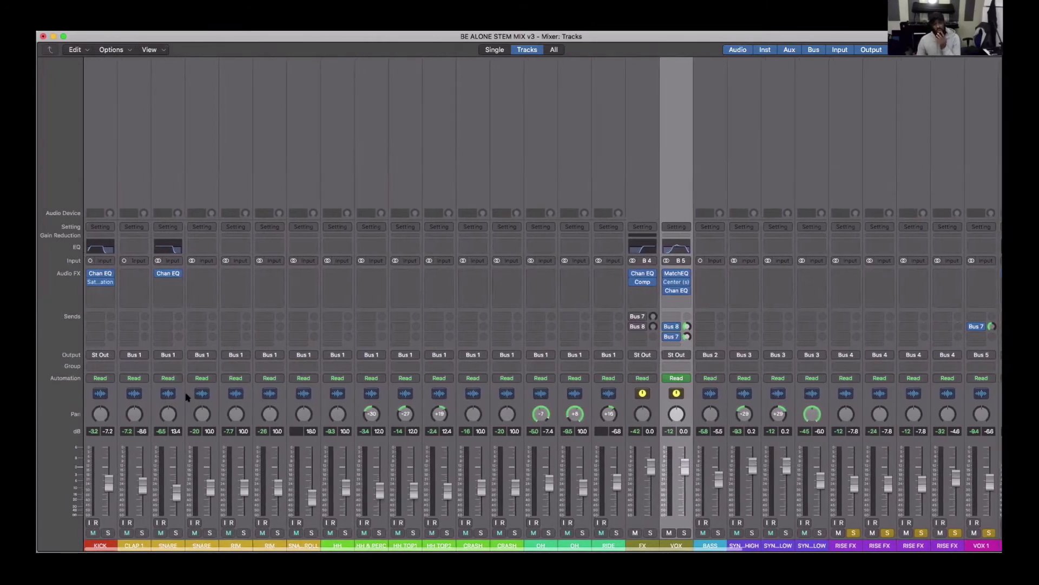
scroll(319, 528, right, 1)
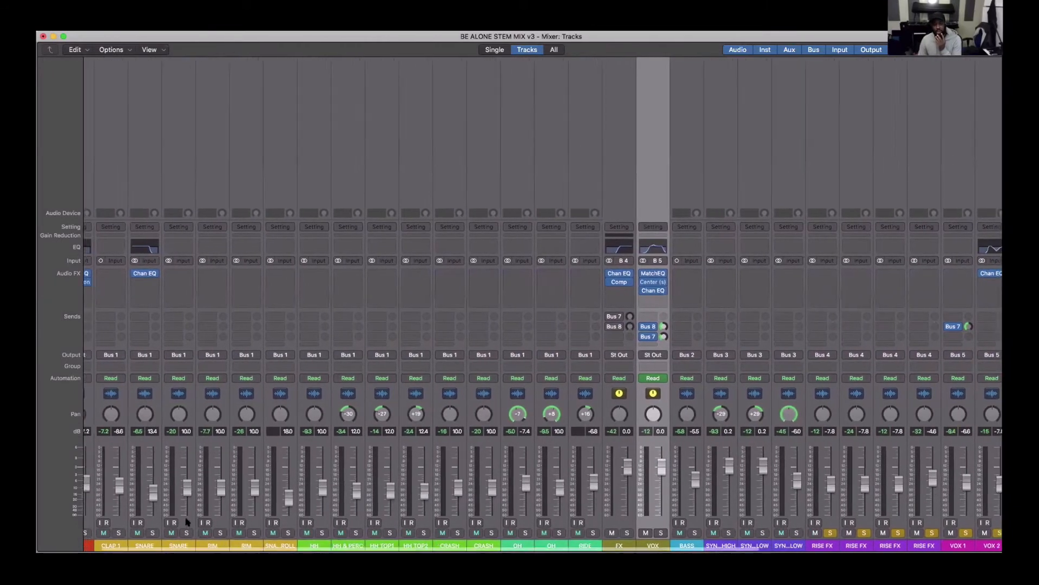
scroll(187, 522, left, 1)
scroll(103, 546, right, 1)
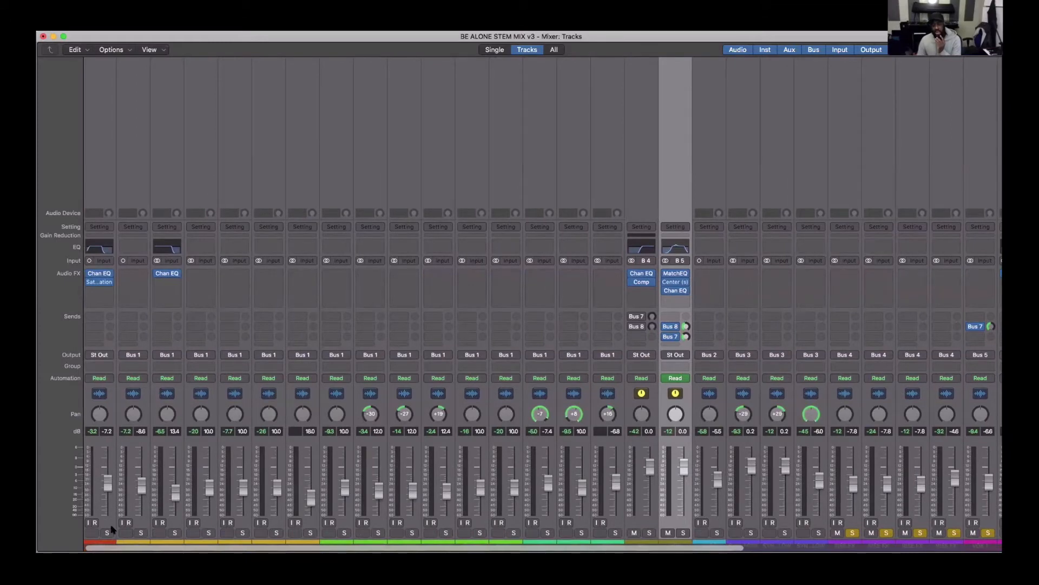
scroll(122, 513, left, 1)
- Clear the solo from the VOX 1 to VOX 4 channels and the four RISE FX channels
scroll(122, 513, right, 1)
scroll(123, 512, right, 5)
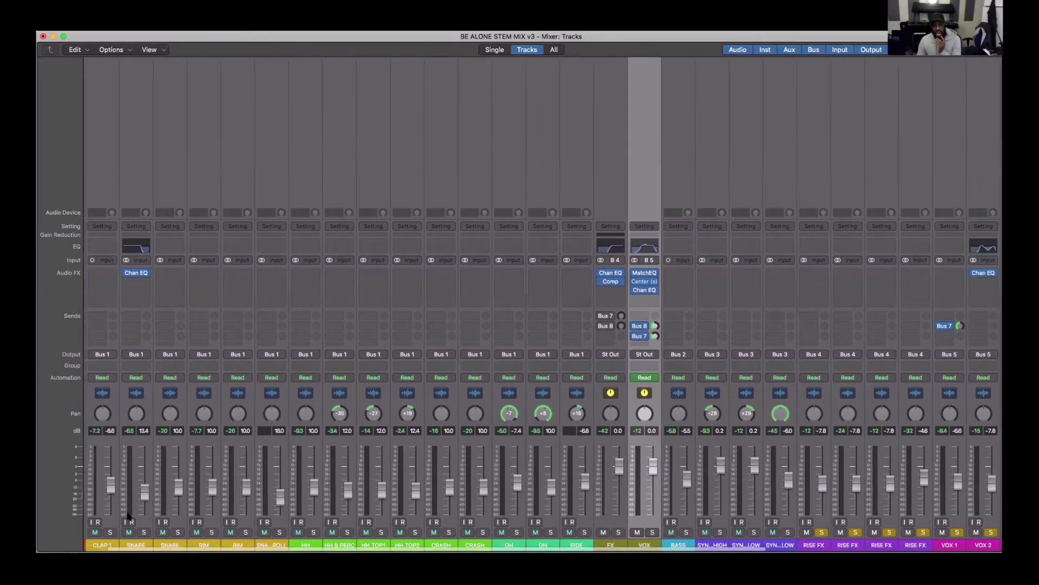
scroll(126, 511, right, 3)
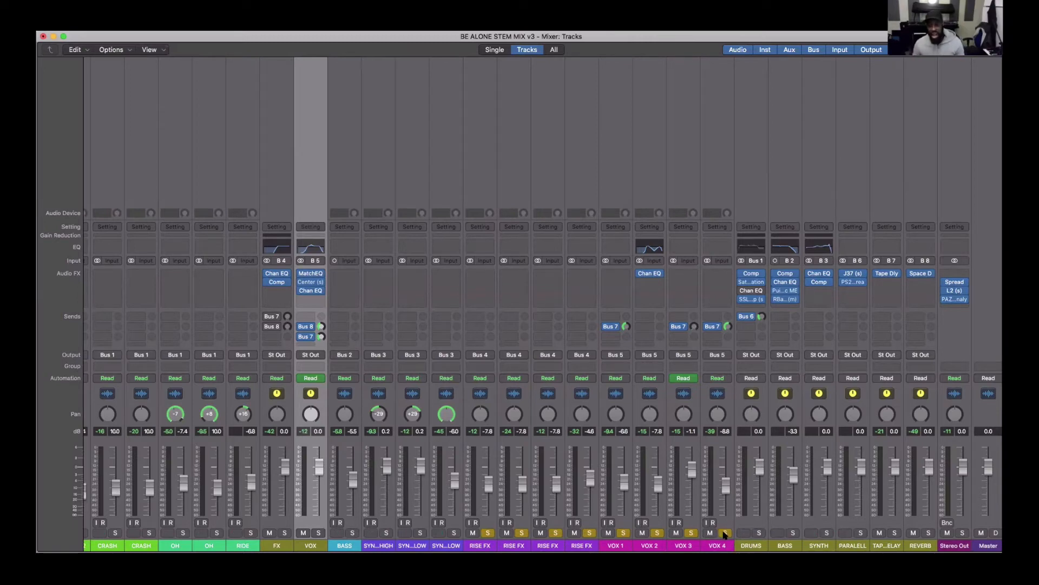
drag(726, 534, 491, 532)
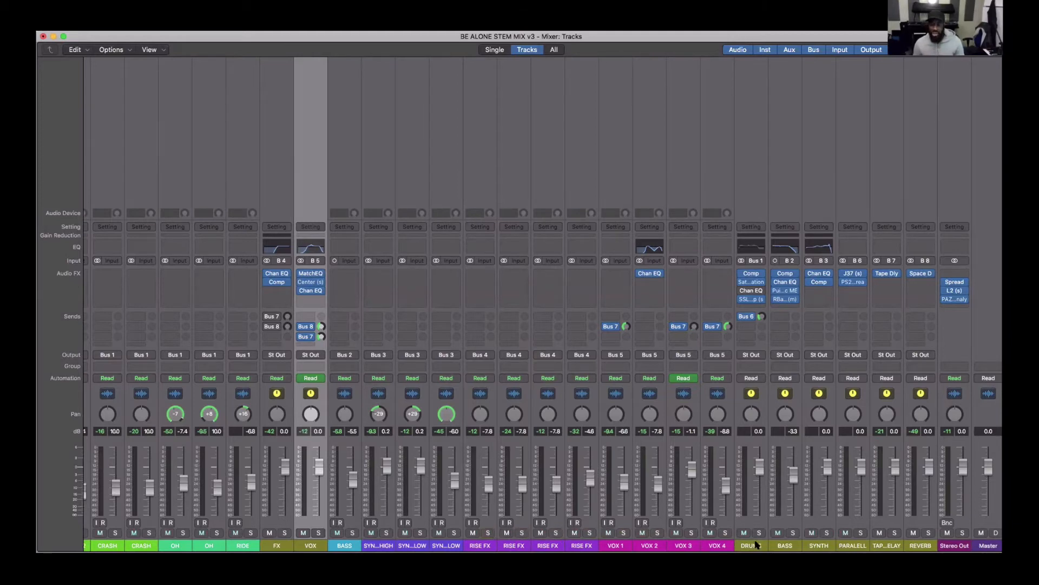
- Open the BASS bus Compressor, check its side-chain source list, and reposition the plug-in window over the mixer
click(783, 274)
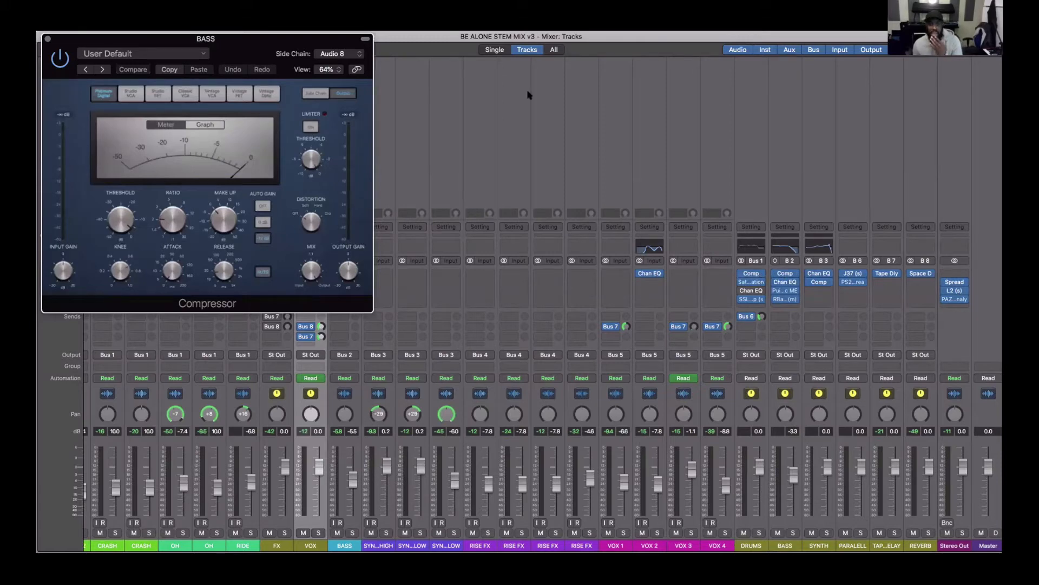
click(339, 53)
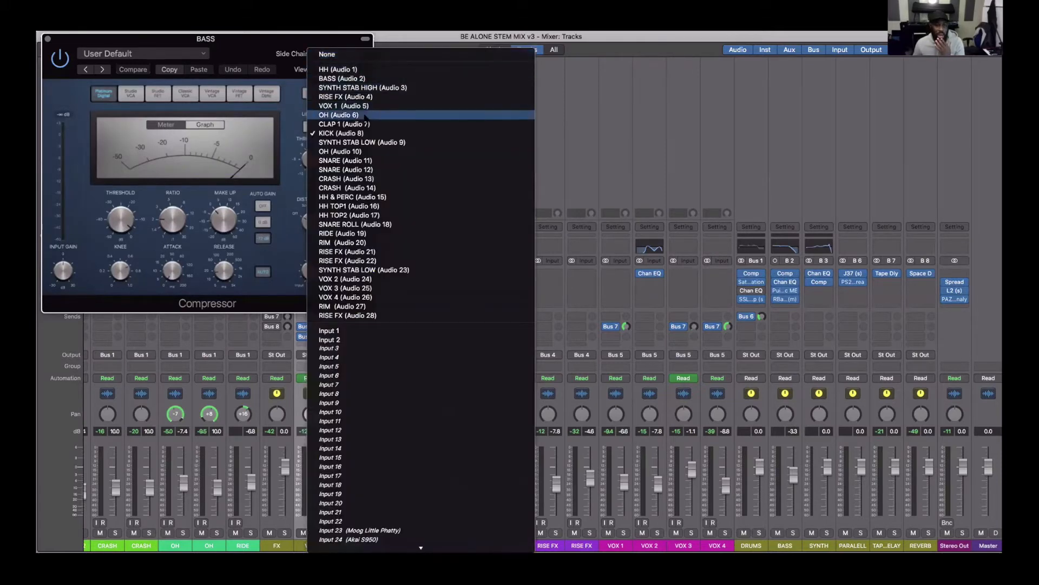
click(282, 44)
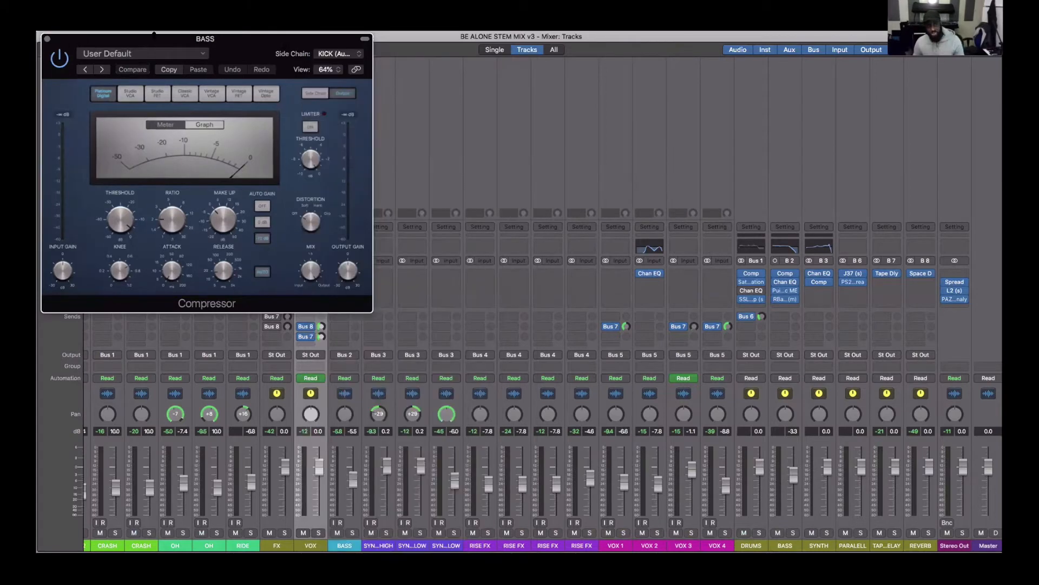
drag(307, 38, 329, 117)
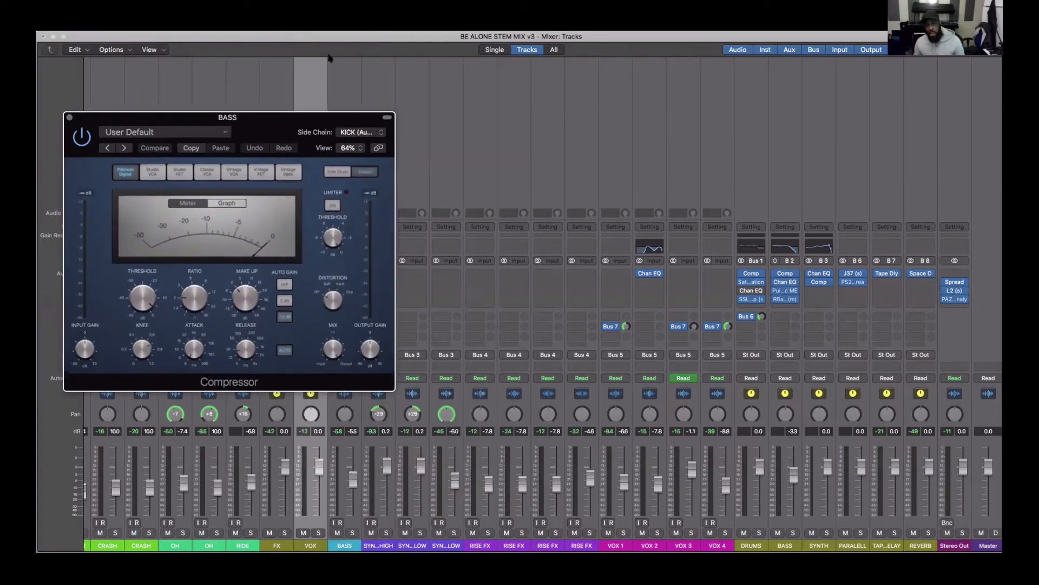
drag(473, 79, 550, 102)
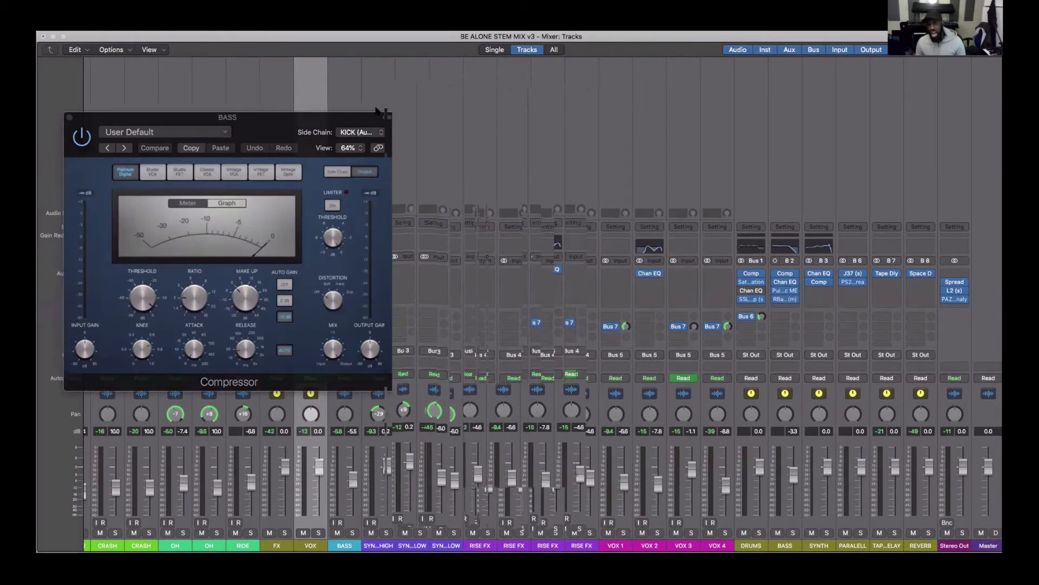
drag(317, 116, 336, 108)
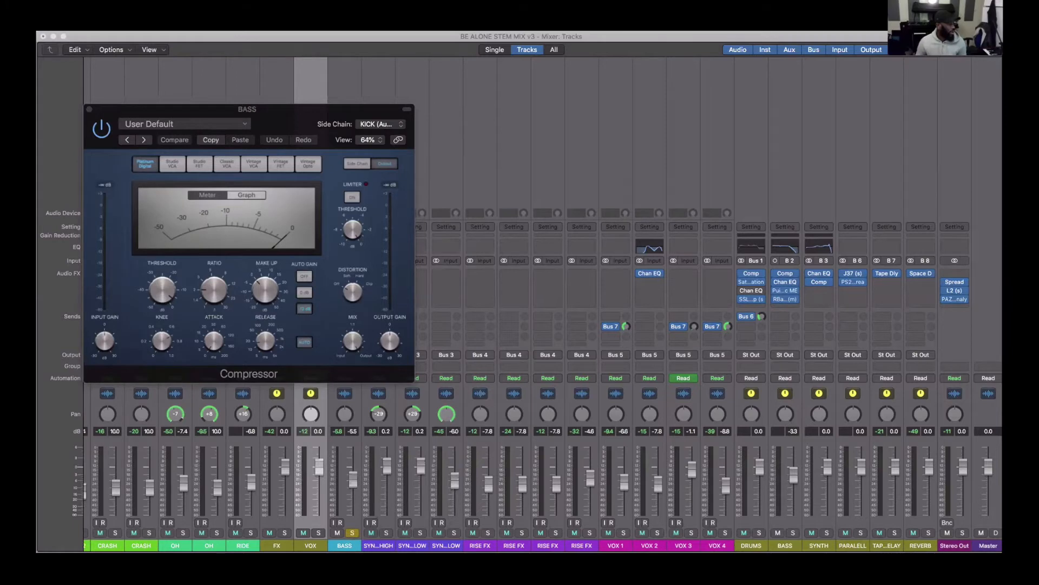
- Play the song with BASS soloed to watch the side-chained Compressor working, and close the plug-in window
key(space)
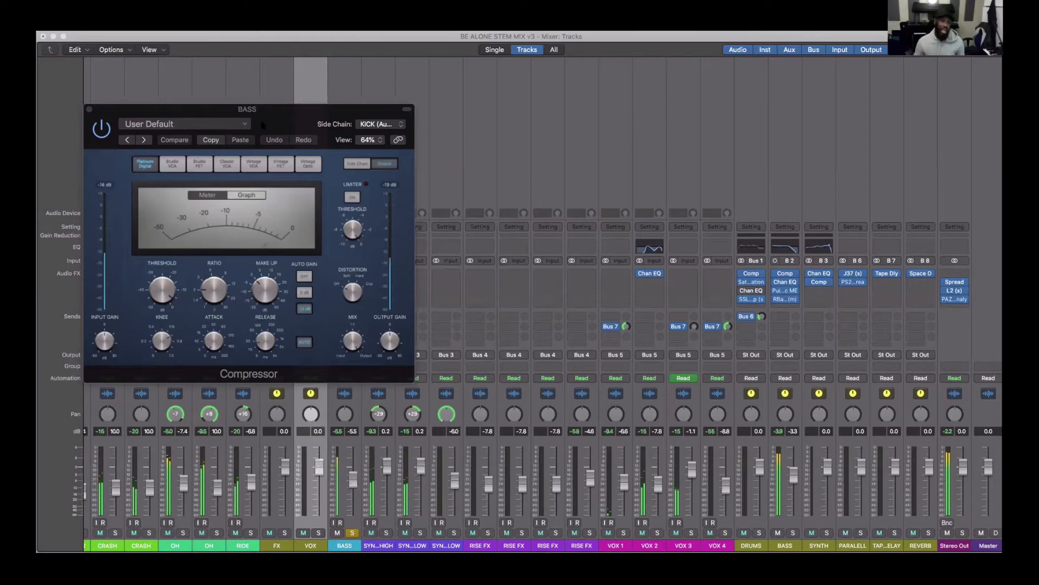
drag(261, 122, 332, 130)
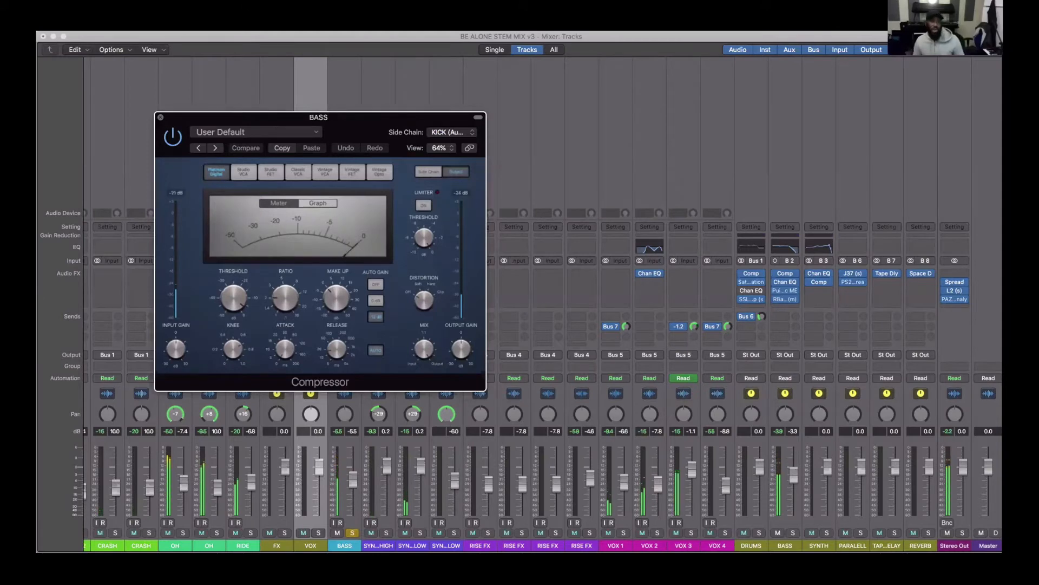
click(160, 117)
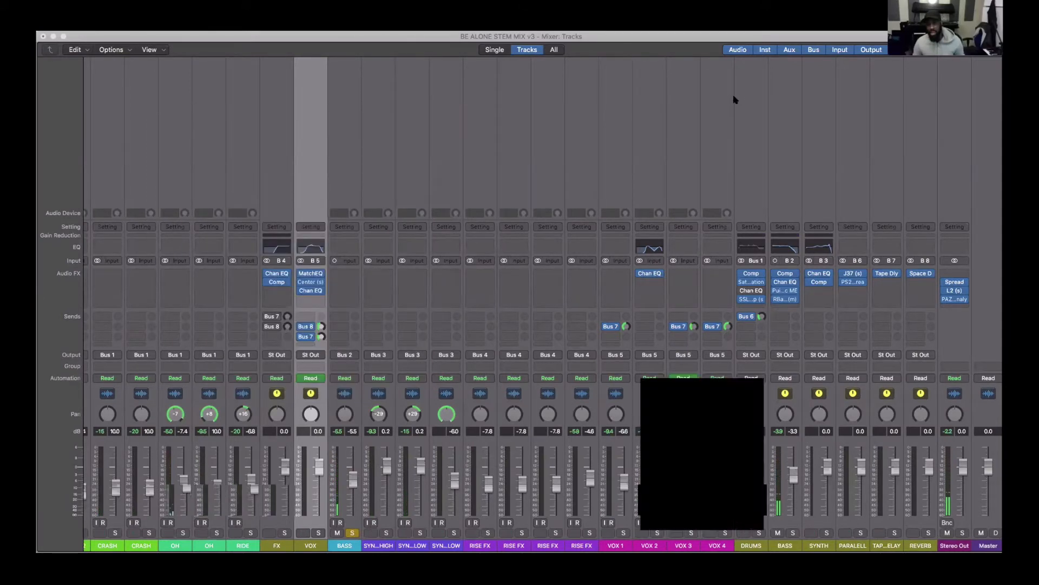
- Open the DRUMS bus Compressor and solo the drum channels through the crashes and open hats to RIDE
click(751, 274)
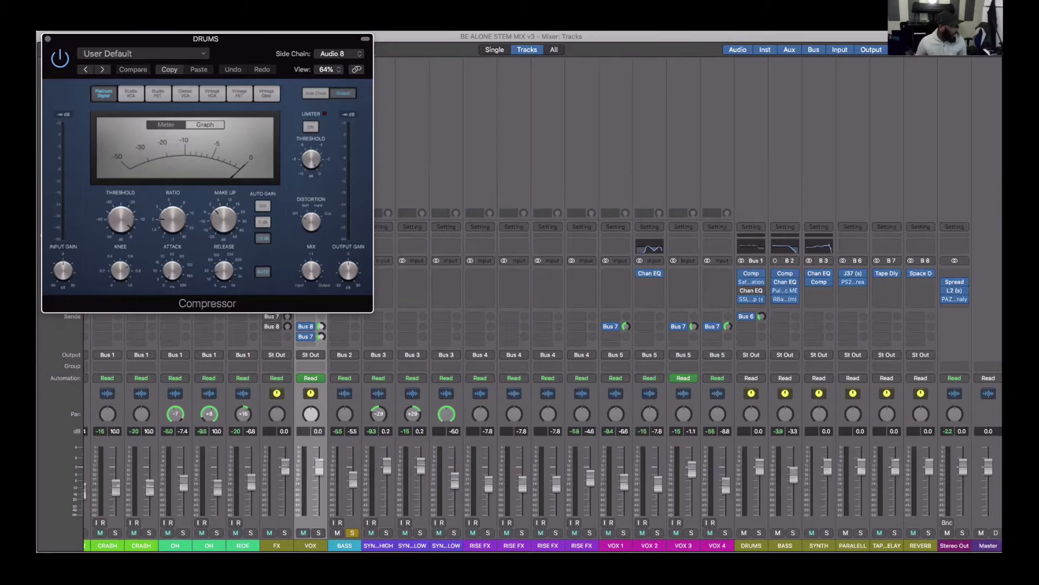
drag(85, 532, 250, 533)
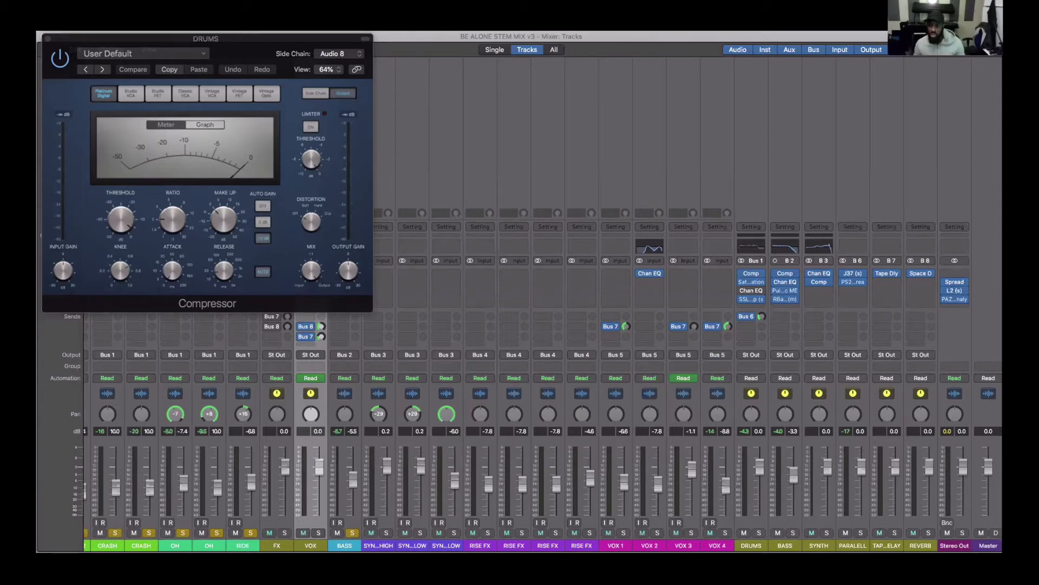
- Open SSLComp on the DRUMS bus and PuigTec MEQ5 on the BASS bus, arranging both plug-in windows
click(752, 299)
drag(132, 46, 146, 123)
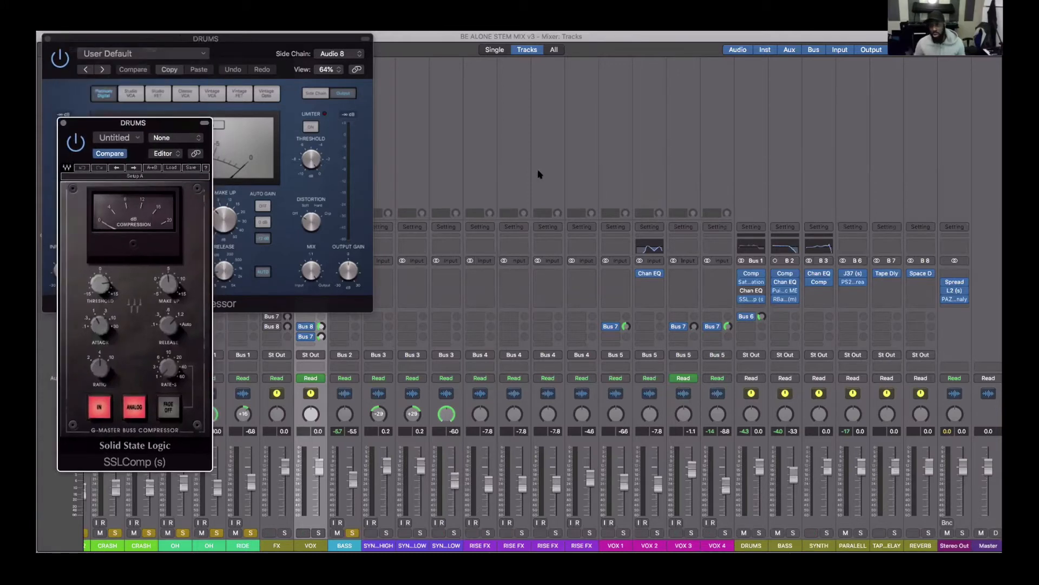
click(783, 291)
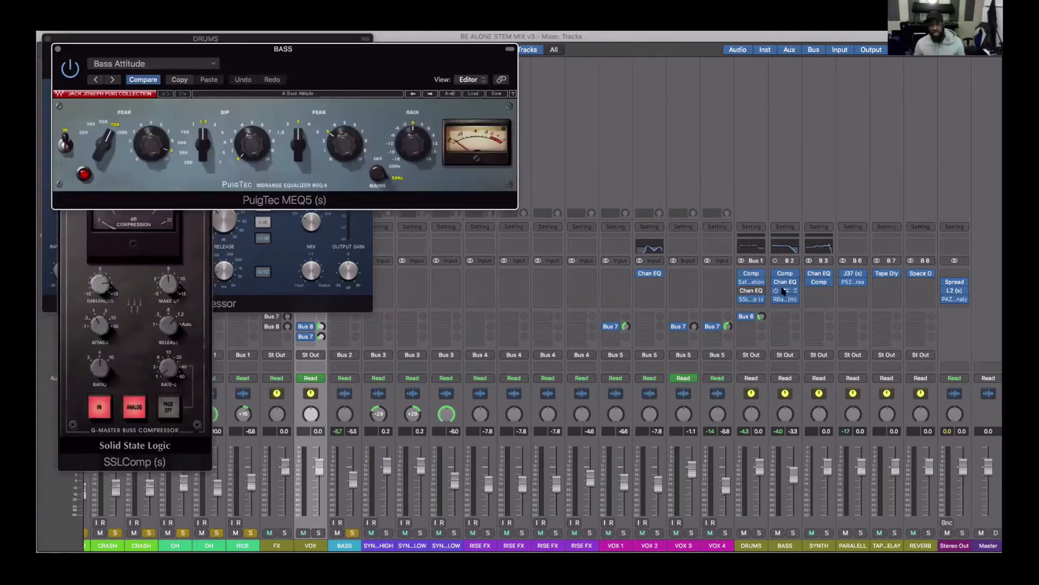
drag(373, 87, 332, 77)
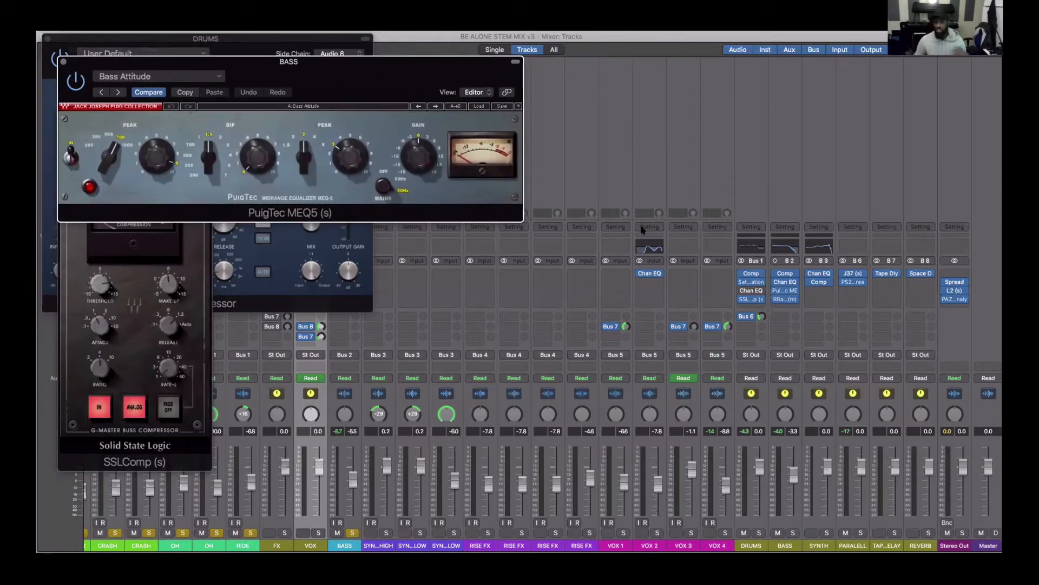
- Open RBass on the BASS bus and place its window below the PuigTec equalizer
click(785, 299)
drag(185, 52, 381, 233)
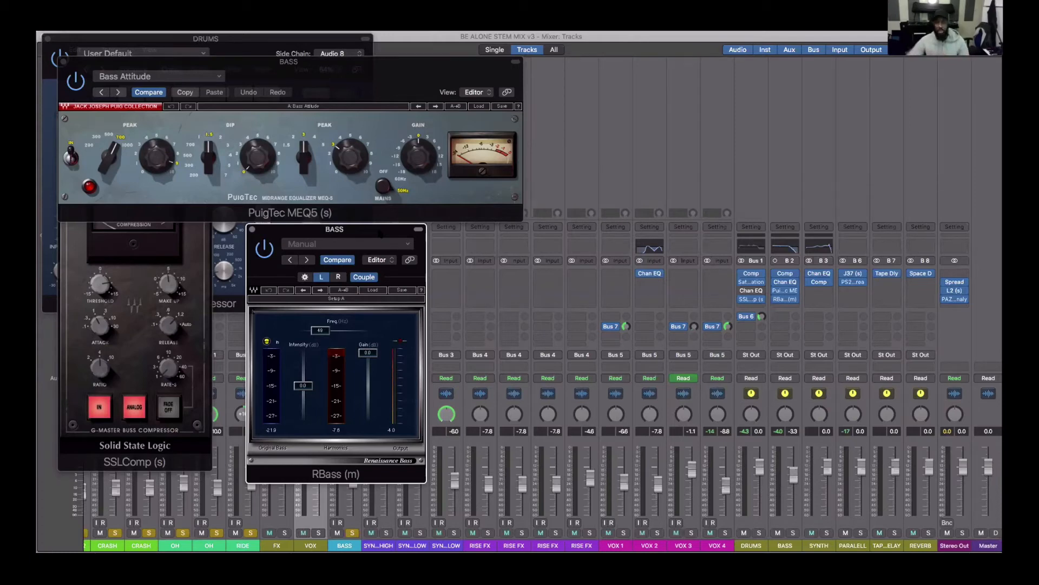
drag(381, 234, 397, 236)
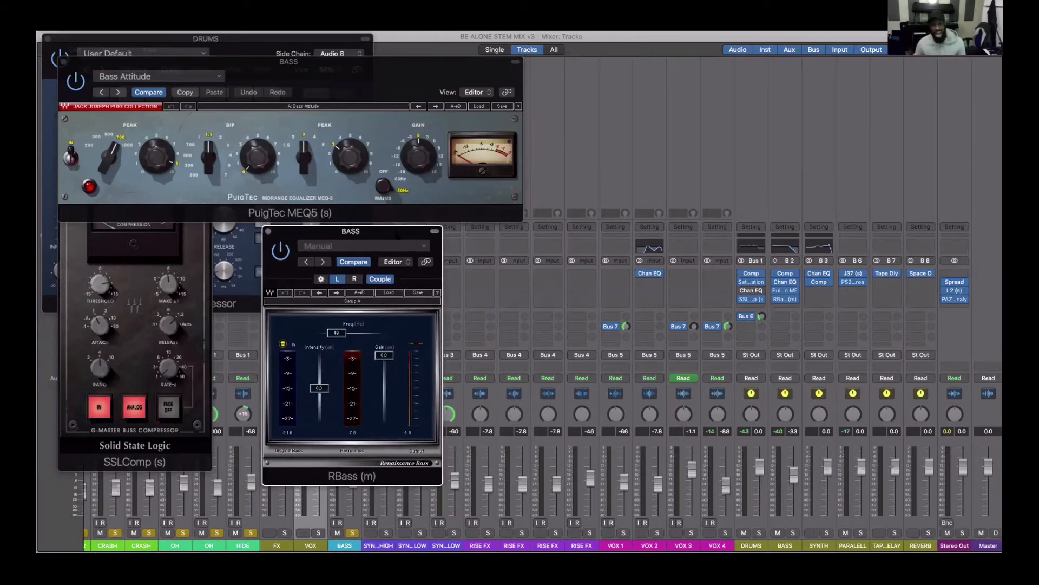
- Reposition the BASS bus's PuigTec MEQ5 and RBass windows to compare them, and close both
mouse_move(346, 74)
mouse_down()
mouse_move(362, 88)
mouse_move(355, 59)
mouse_up()
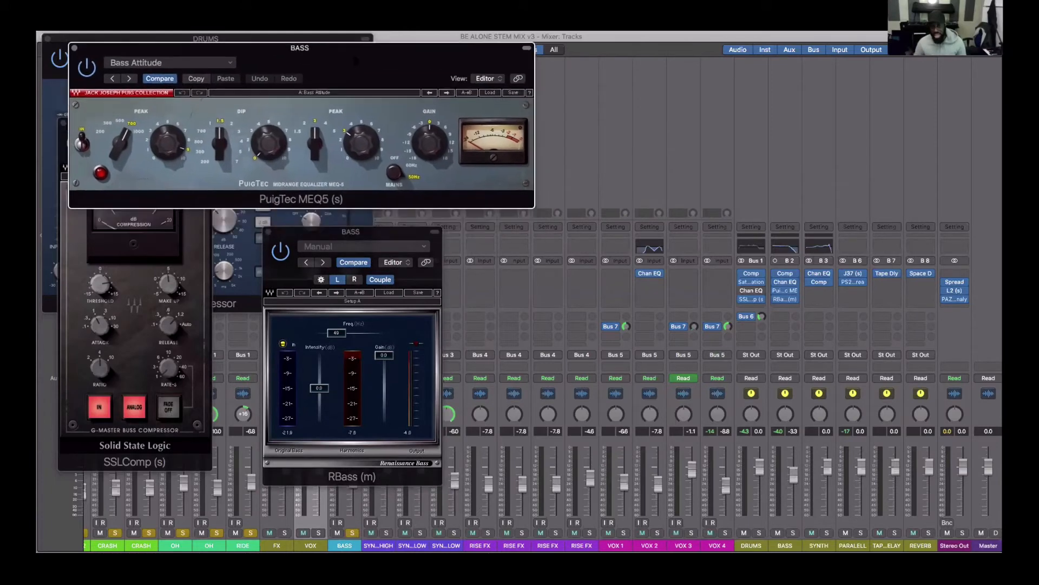
drag(352, 232, 331, 220)
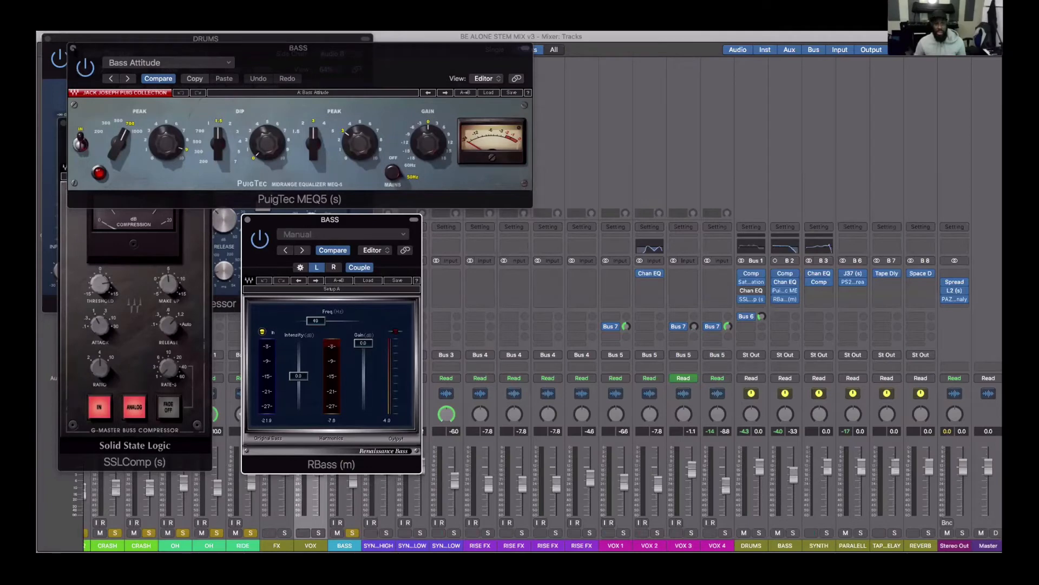
click(73, 48)
click(247, 219)
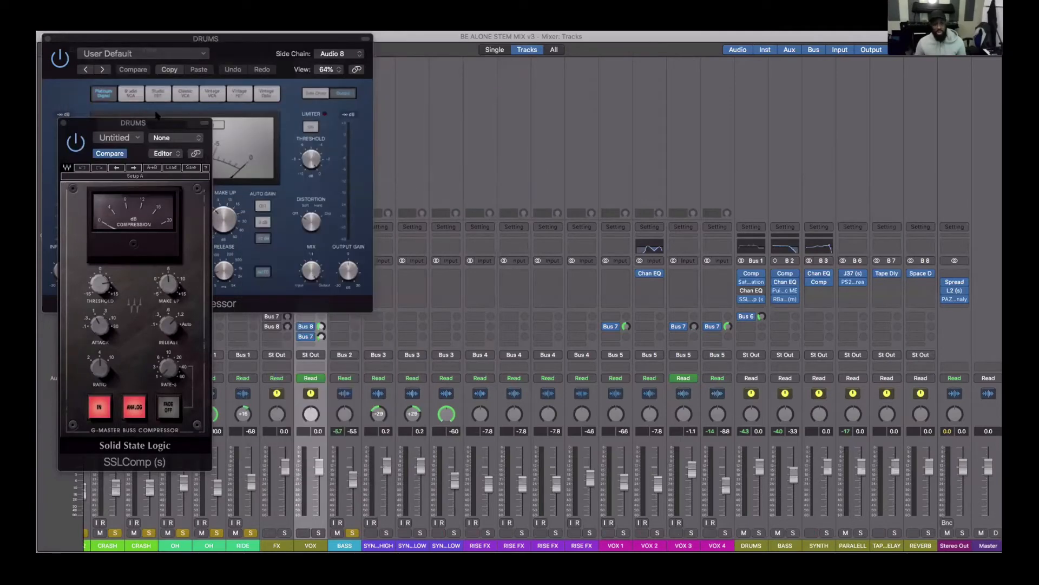
- Move SSLComp clear of the Compressor on the DRUMS bus to view both, and close the two plug-in windows
drag(157, 123, 259, 171)
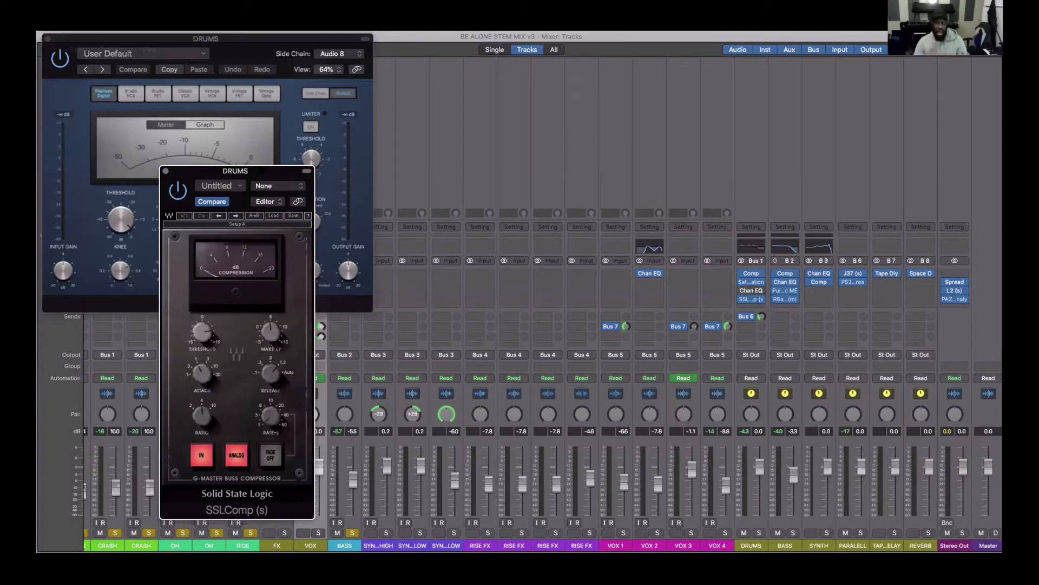
drag(262, 170, 276, 173)
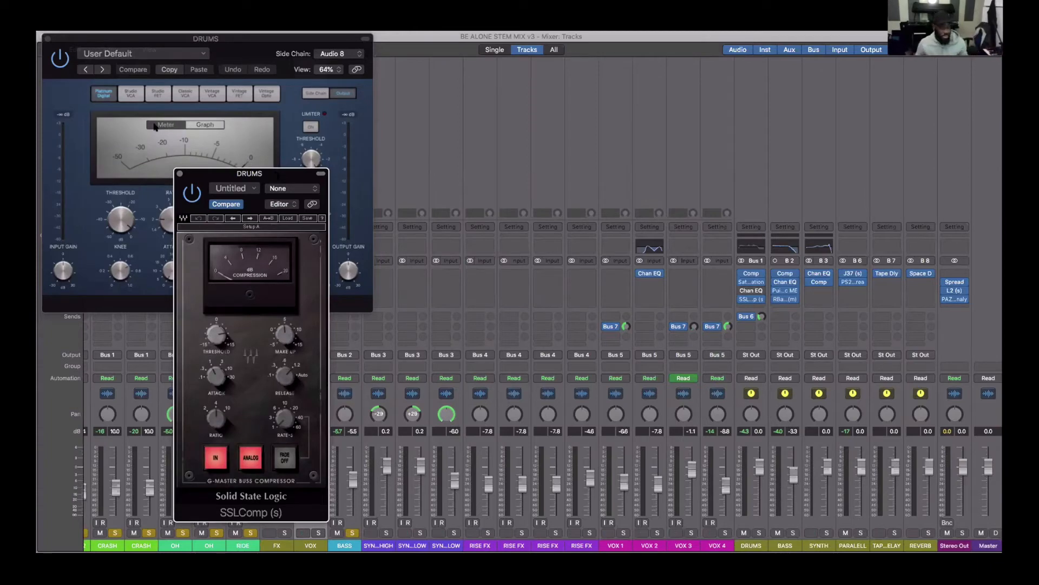
click(179, 173)
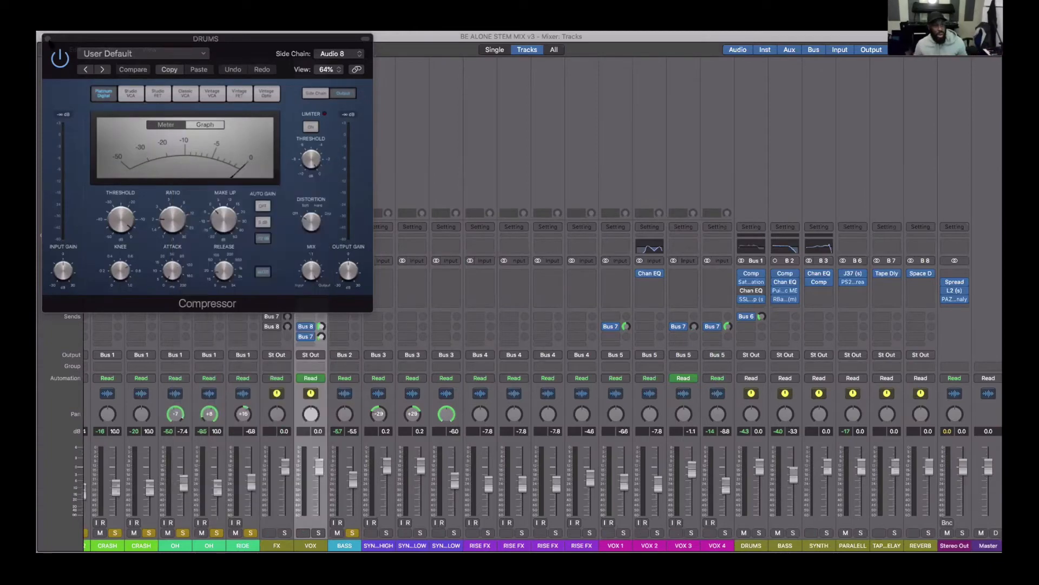
click(47, 39)
- Open the Center plug-in on the VOX bus to review its Less Vocal preset, and close its window
scroll(448, 224, left, 3)
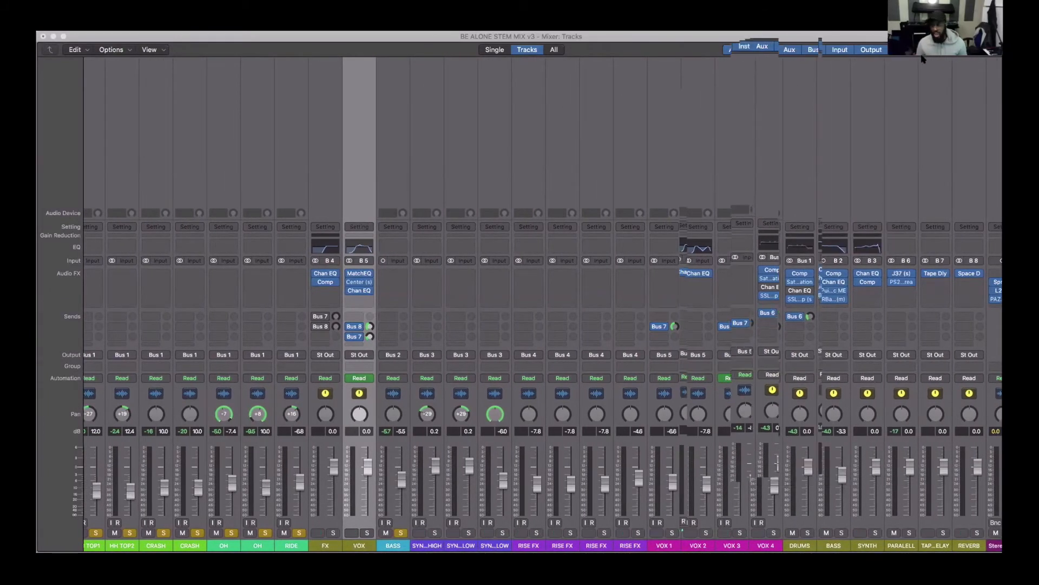
scroll(561, 251, left, 2)
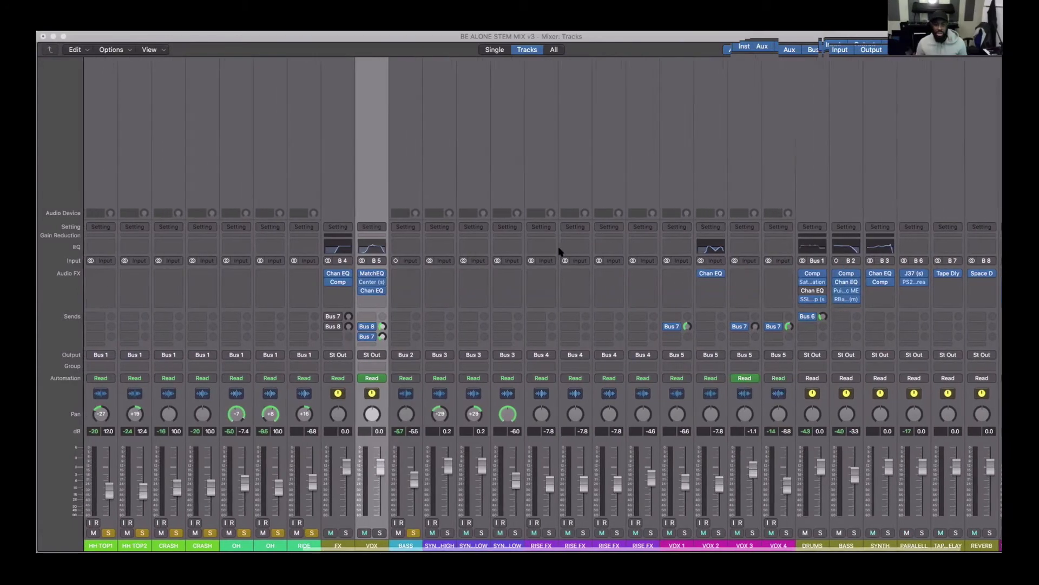
scroll(560, 251, left, 4)
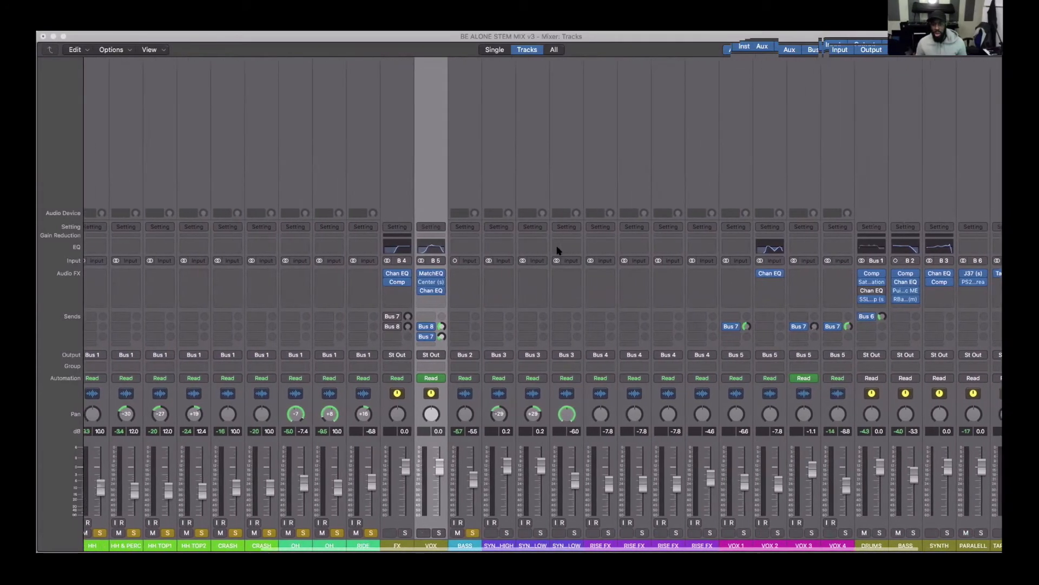
scroll(560, 250, left, 2)
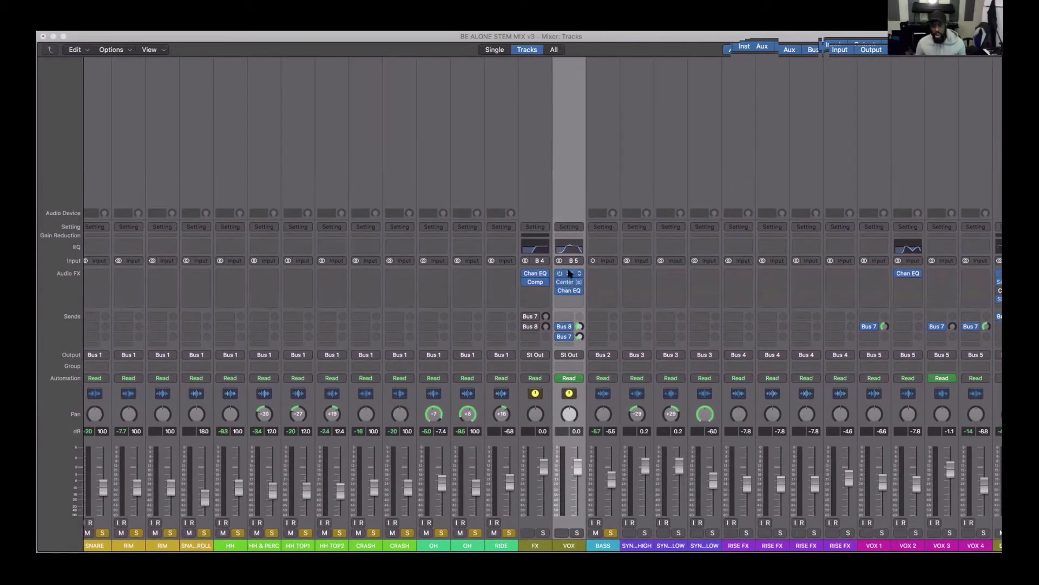
click(568, 282)
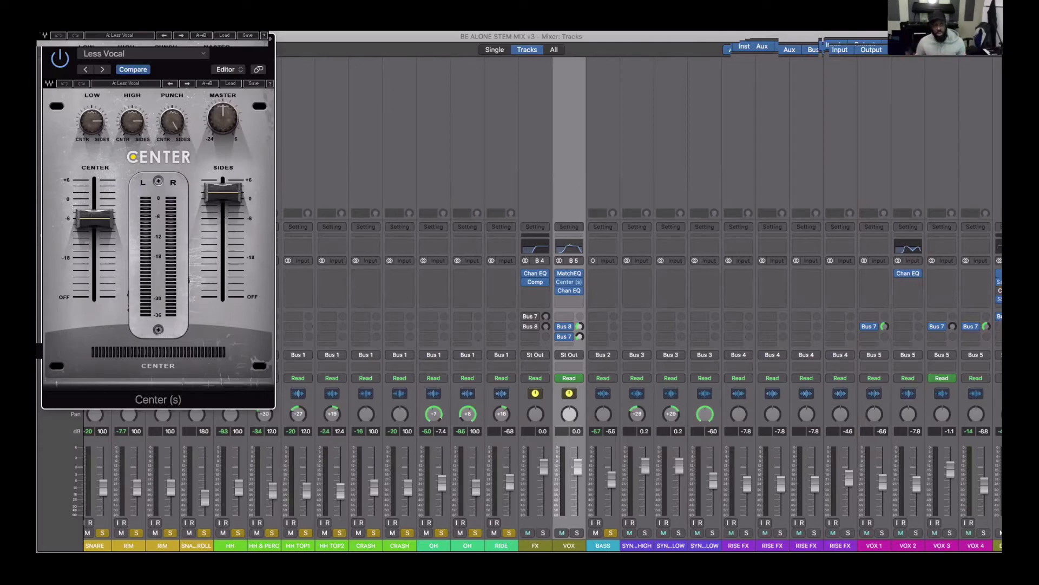
click(46, 35)
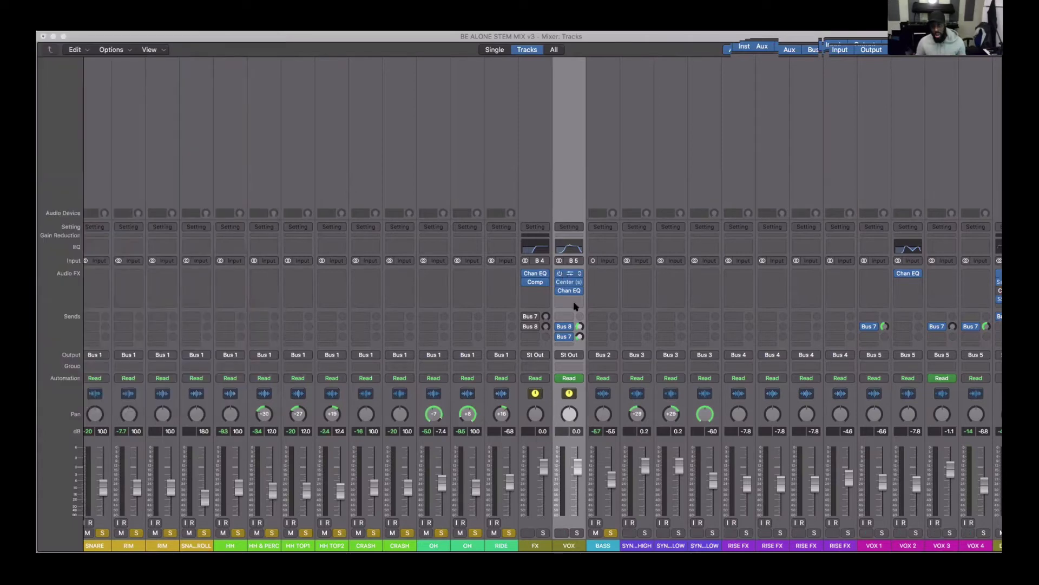
- Review Match EQ and the Channel EQ curve on the VOX bus, closing each plug-in window after viewing it
scroll(568, 329, right, 10)
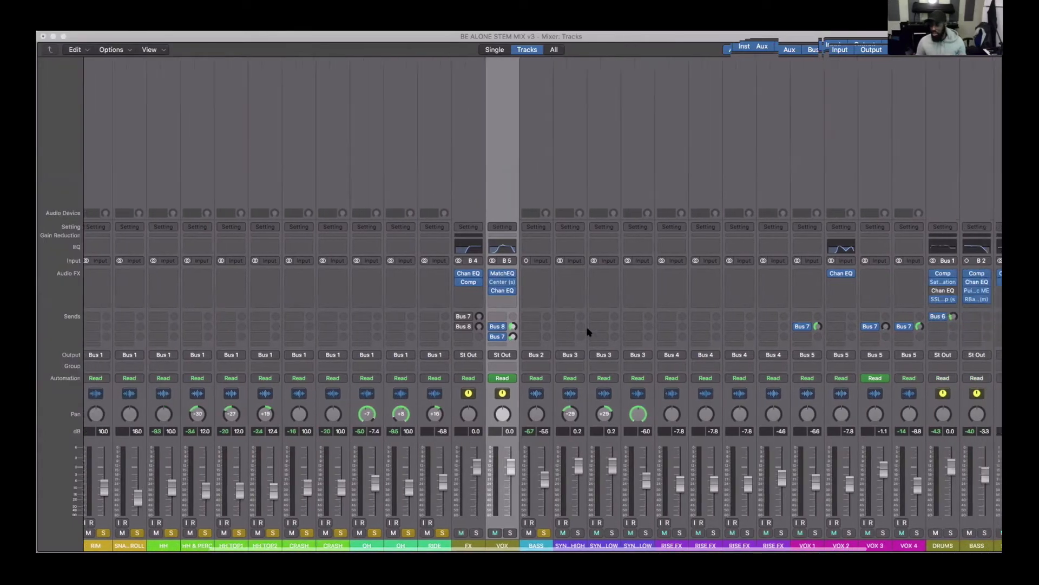
scroll(589, 332, right, 2)
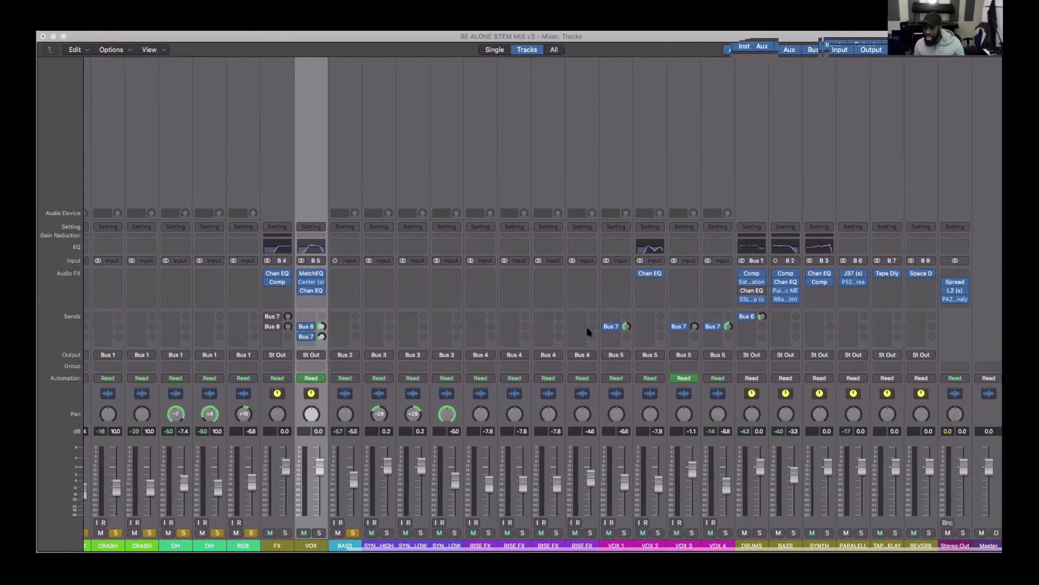
scroll(589, 331, left, 2)
scroll(362, 286, right, 2)
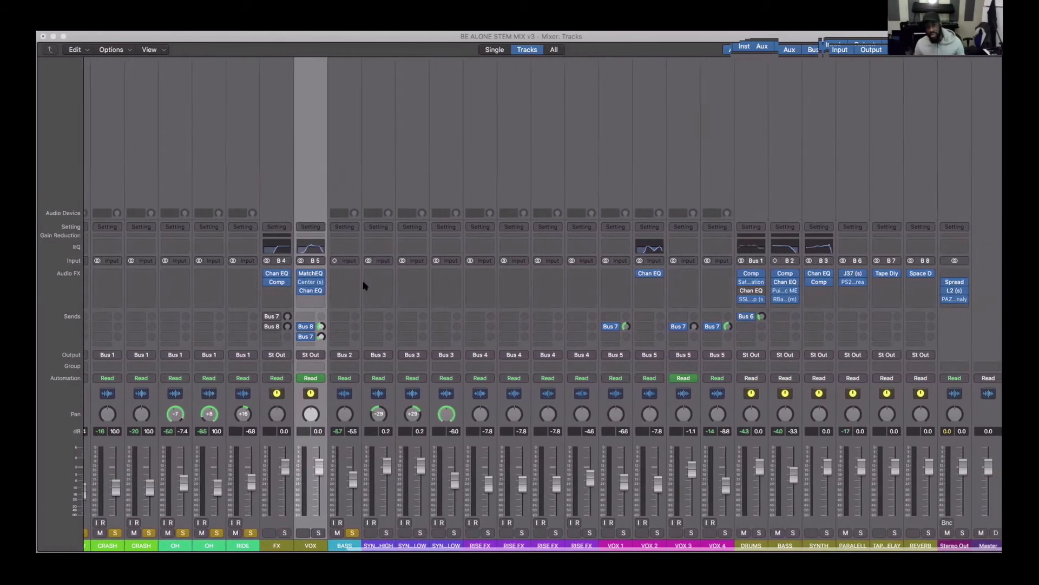
click(311, 274)
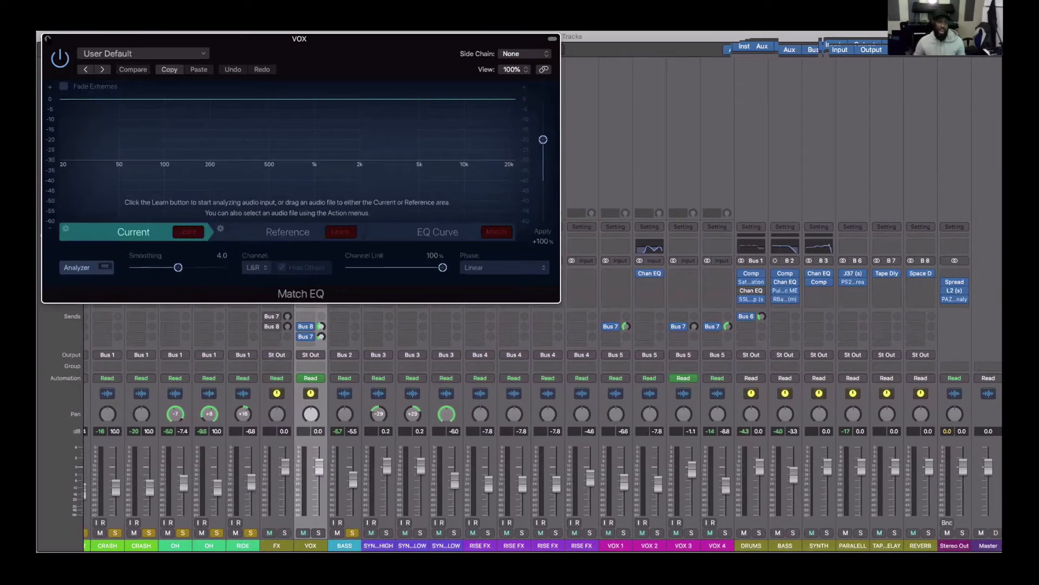
key(super+w)
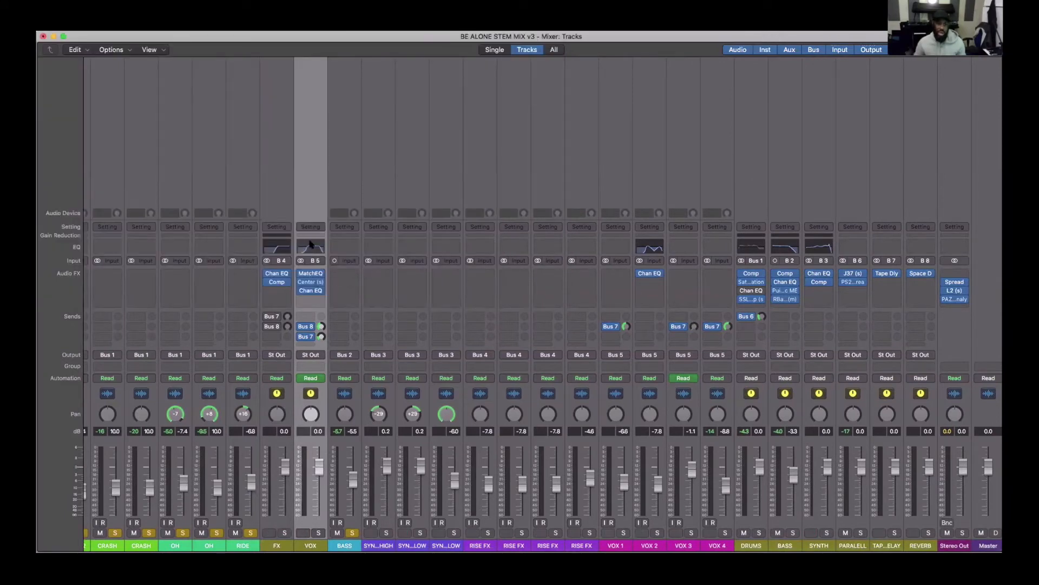
click(310, 245)
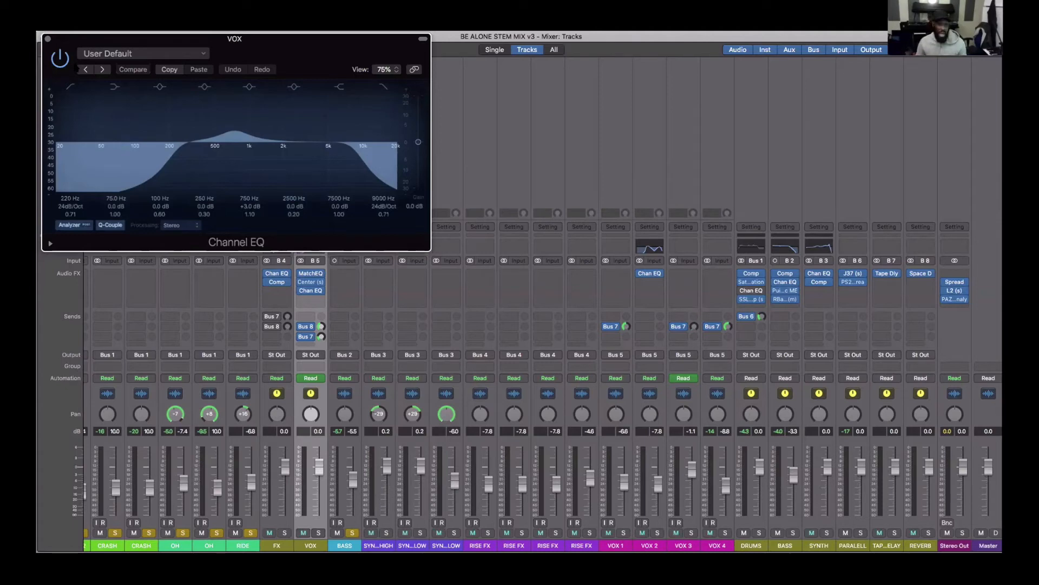
click(47, 39)
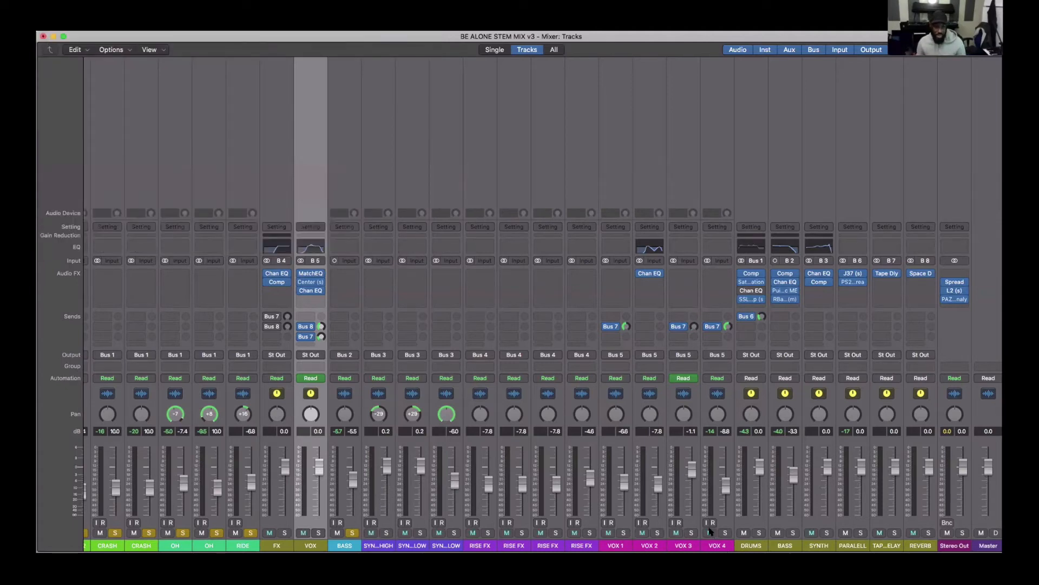
- Look back over the drum channel strips in the mixer, from RIDE to KICK, examining their levels and panning
scroll(711, 532, left, 3)
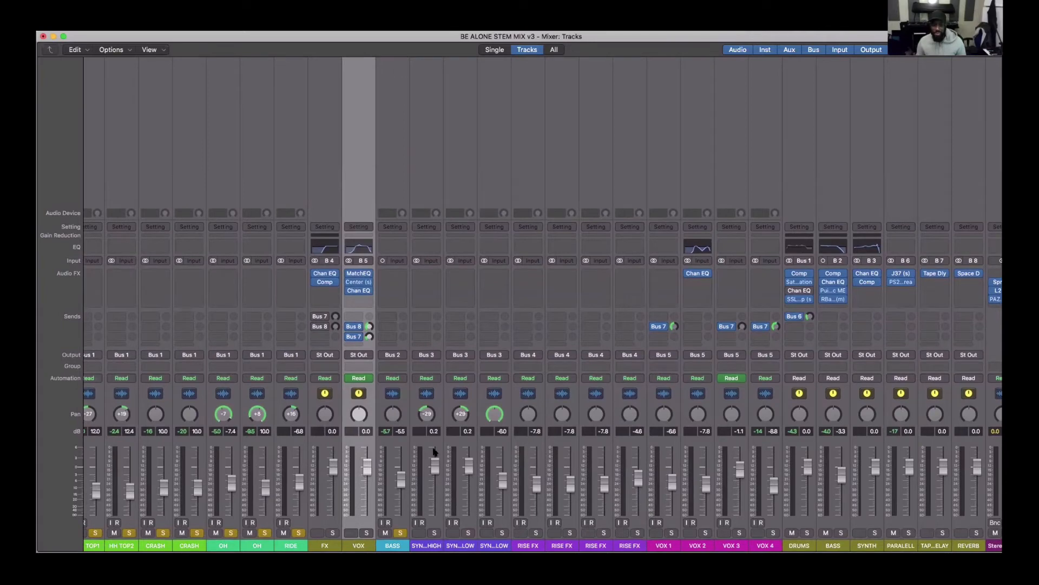
scroll(434, 460, left, 3)
scroll(424, 454, left, 3)
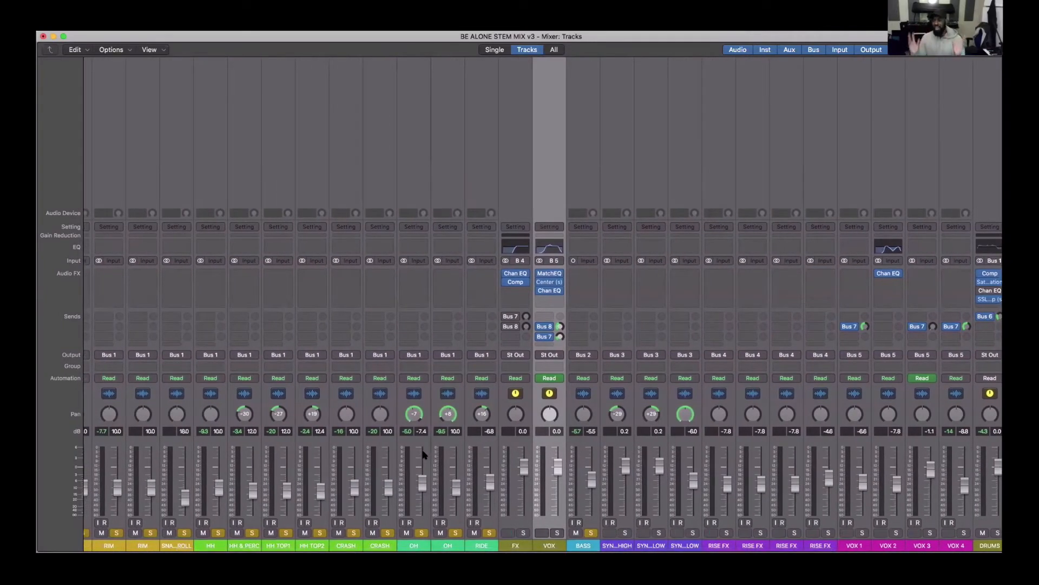
scroll(424, 454, left, 3)
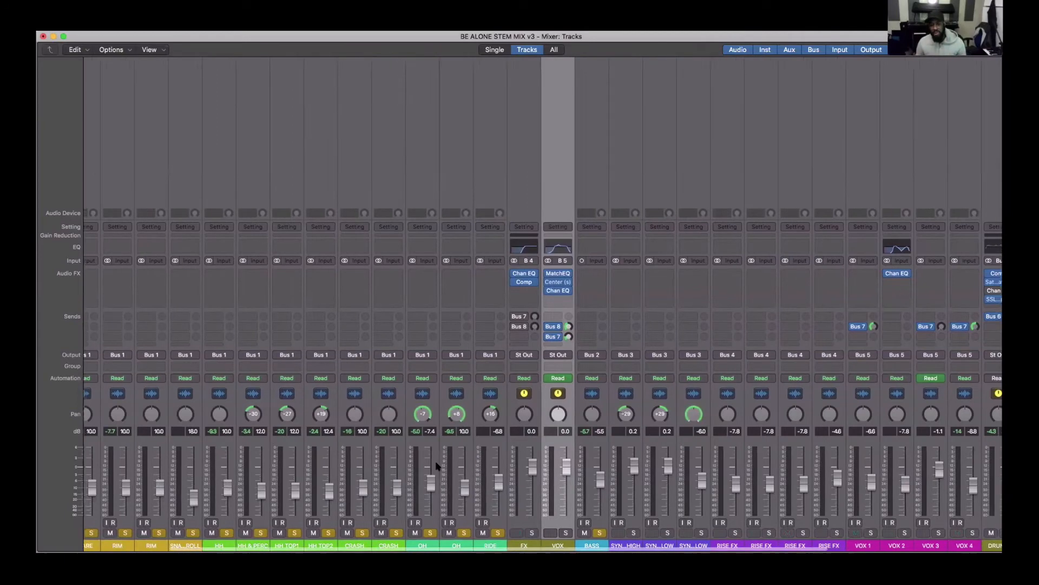
scroll(335, 431, left, 1)
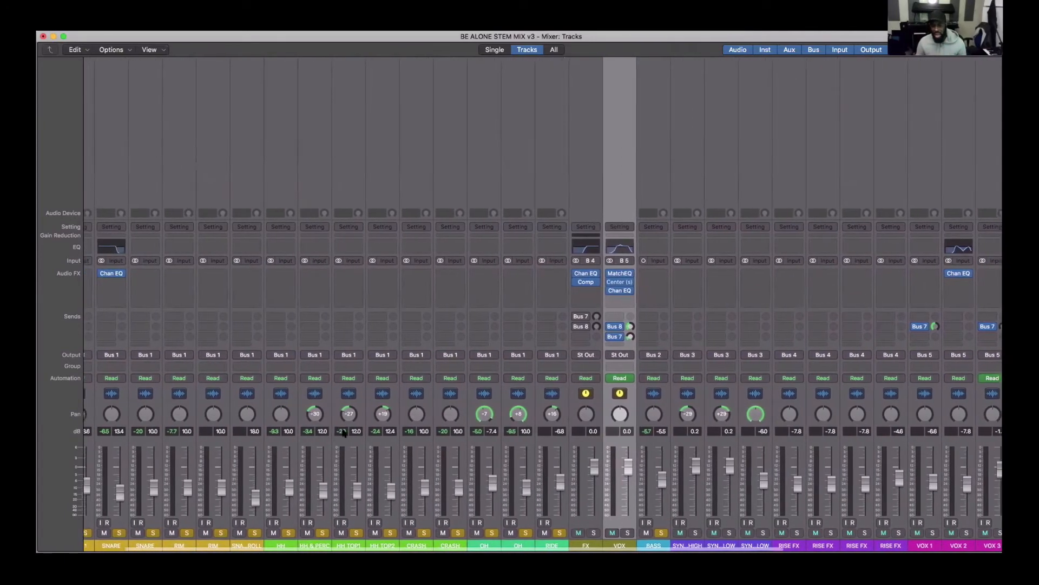
scroll(346, 431, right, 1)
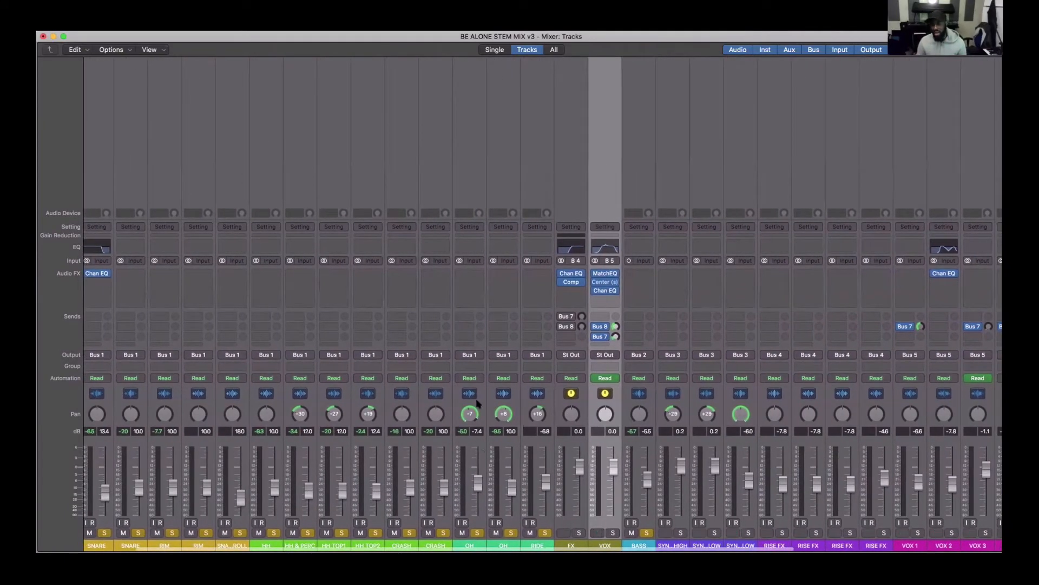
scroll(501, 462, left, 3)
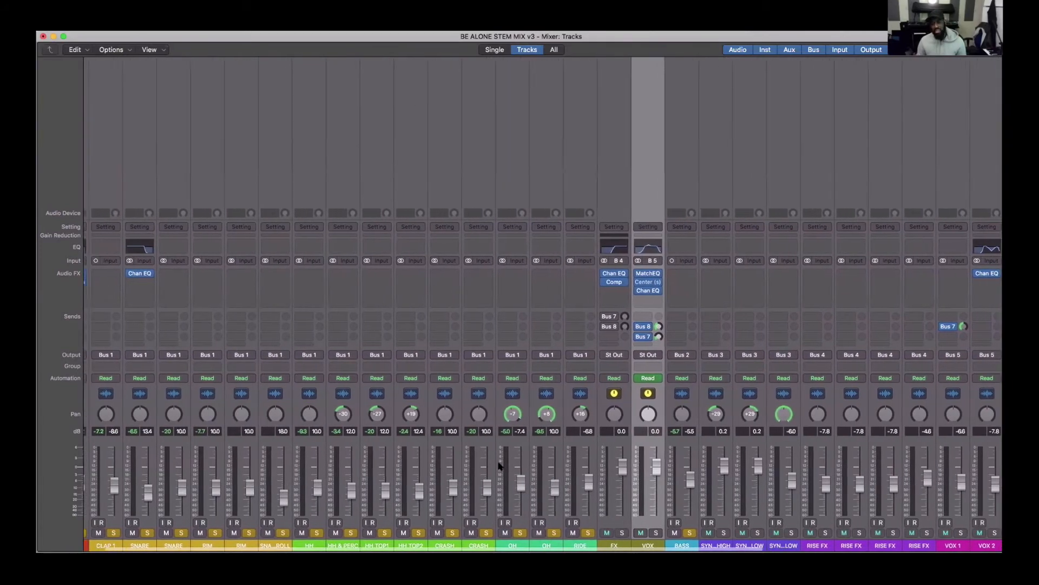
scroll(494, 462, left, 1)
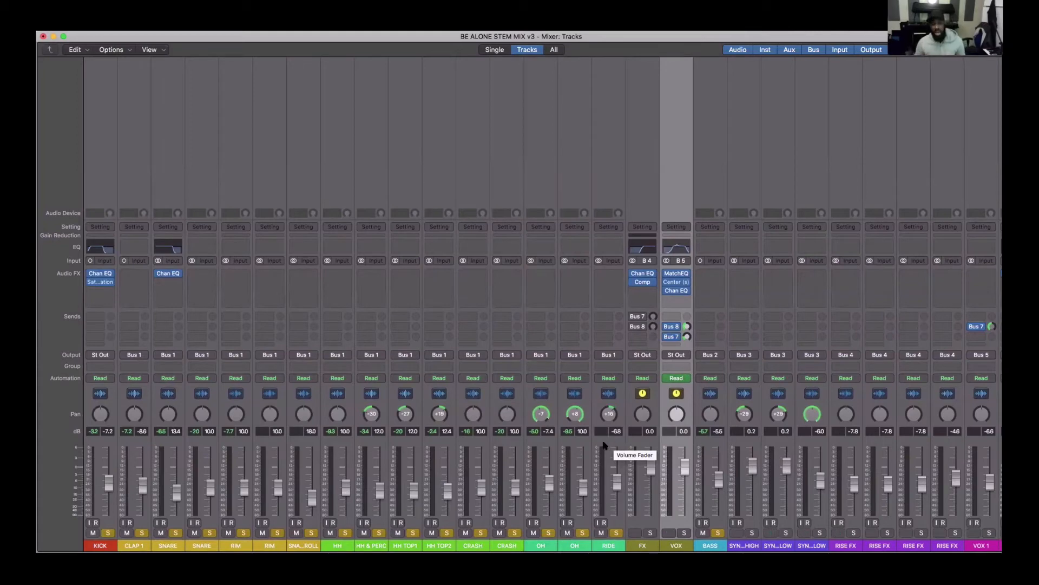
- Open PS22 Spread and J37 on the PARALELL bus, view them side by side, and close both windows
scroll(343, 483, right, 3)
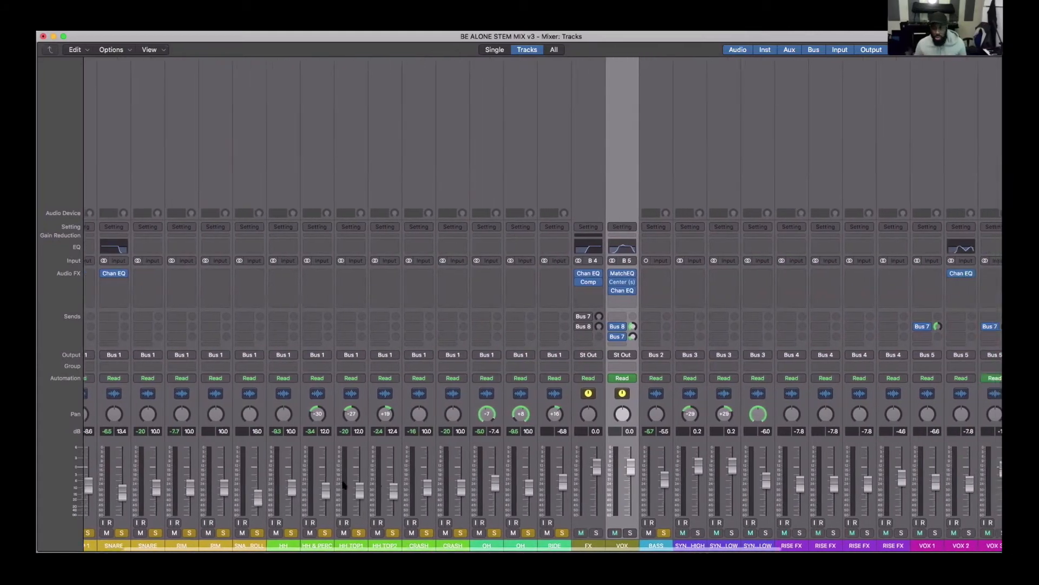
scroll(342, 484, right, 10)
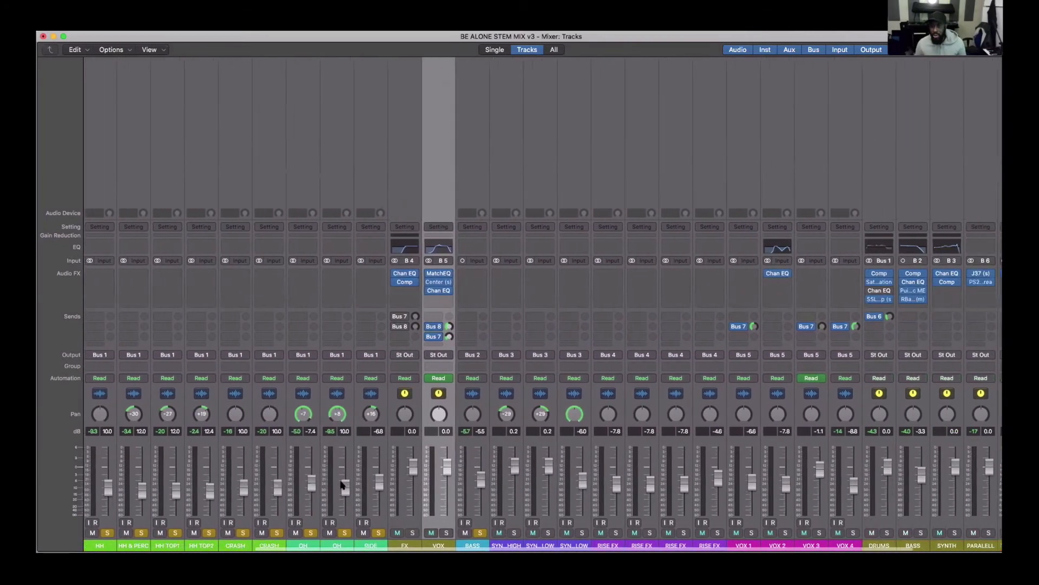
scroll(343, 484, right, 7)
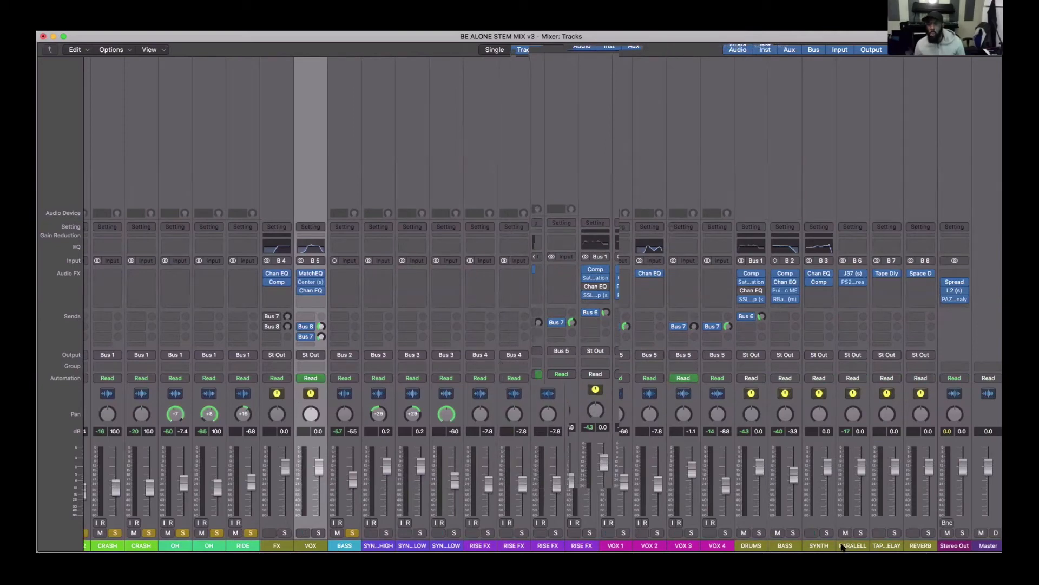
click(852, 282)
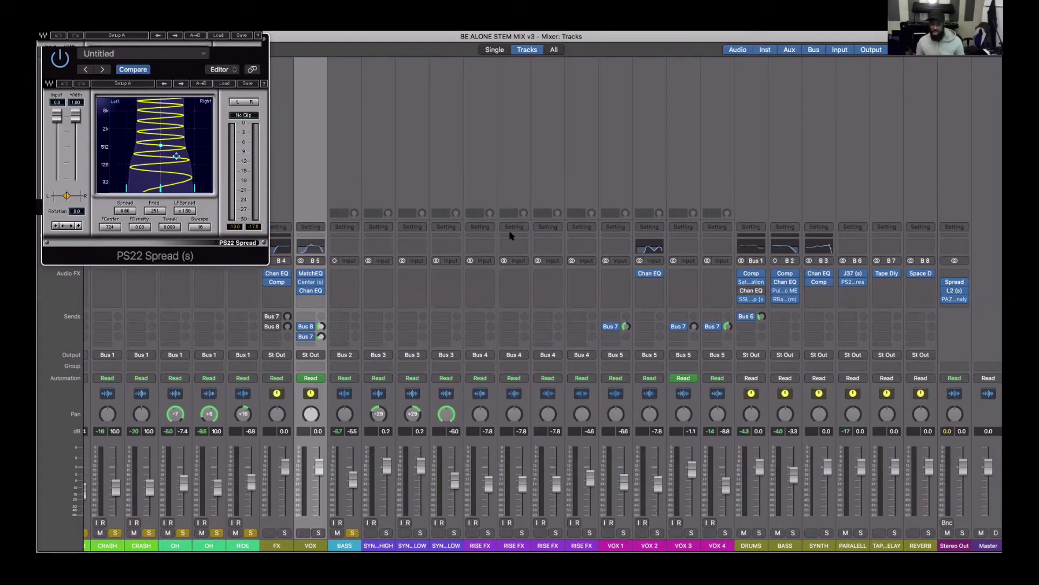
click(855, 275)
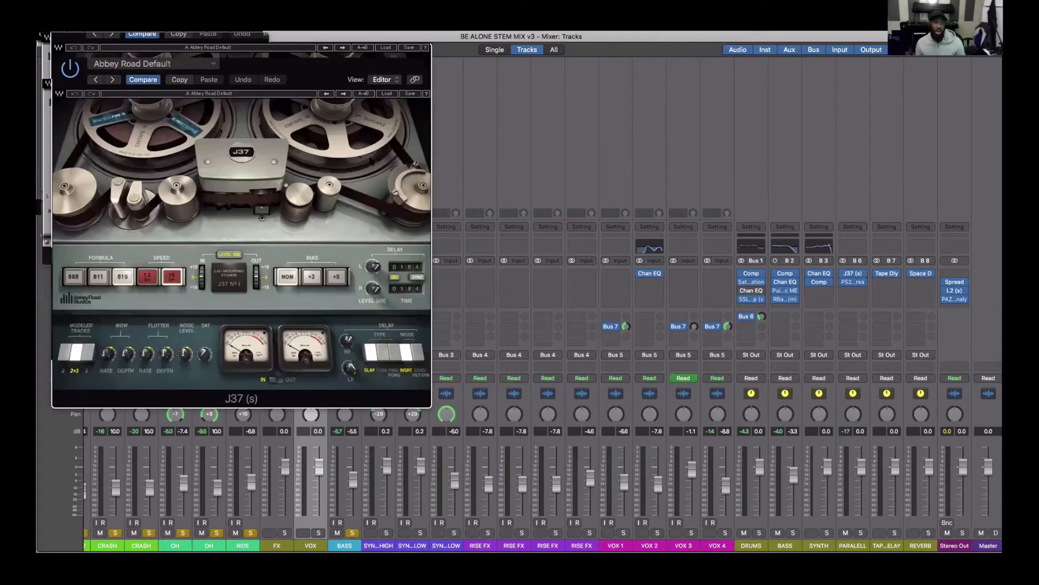
drag(303, 51, 522, 87)
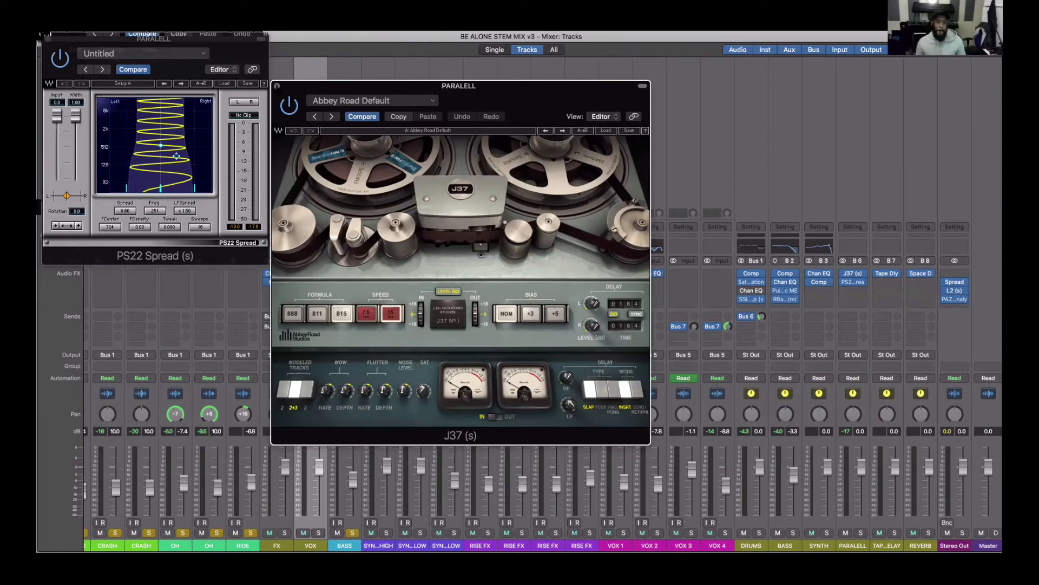
click(276, 85)
click(47, 39)
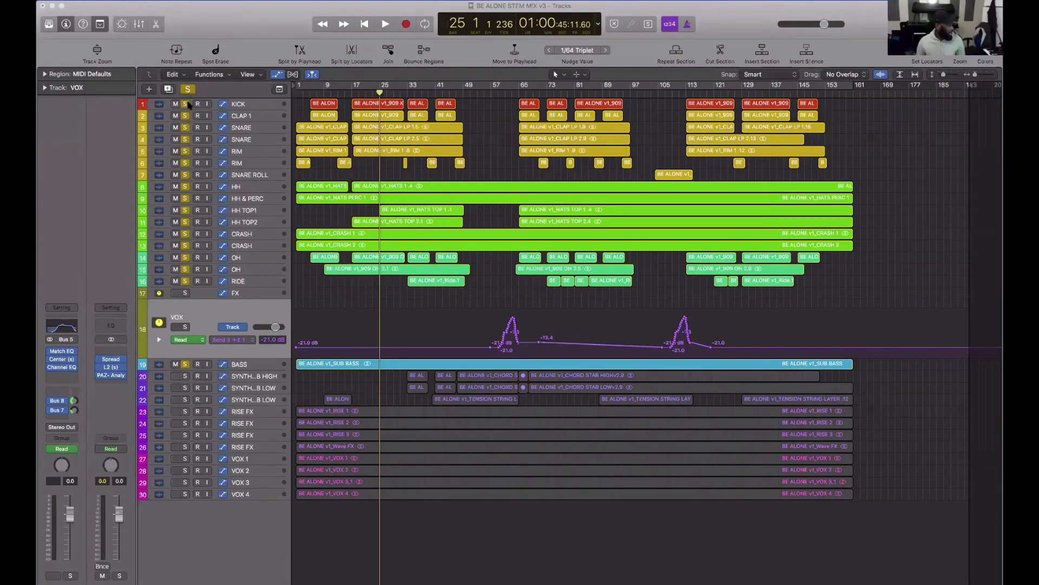
- Clear the solo on all tracks in the Tracks window and zoom in on the arrangement horizontally and vertically
alt+click(187, 103)
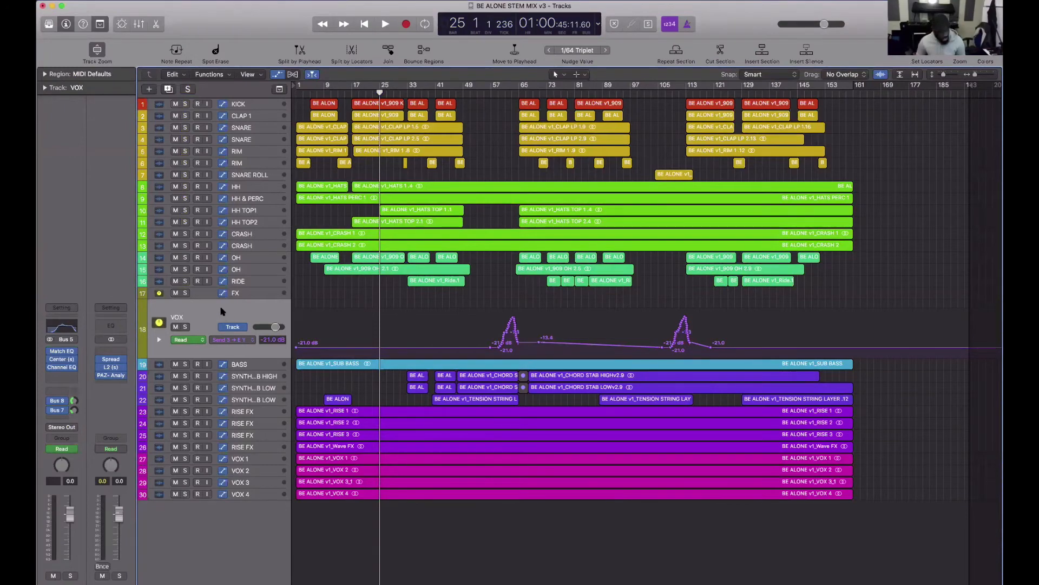
key(super+Right)
key(super+Right)
key(super+Right)
key(super+Right)
key(super+Left)
key(super+Left)
key(super+Down)
key(super+Down)
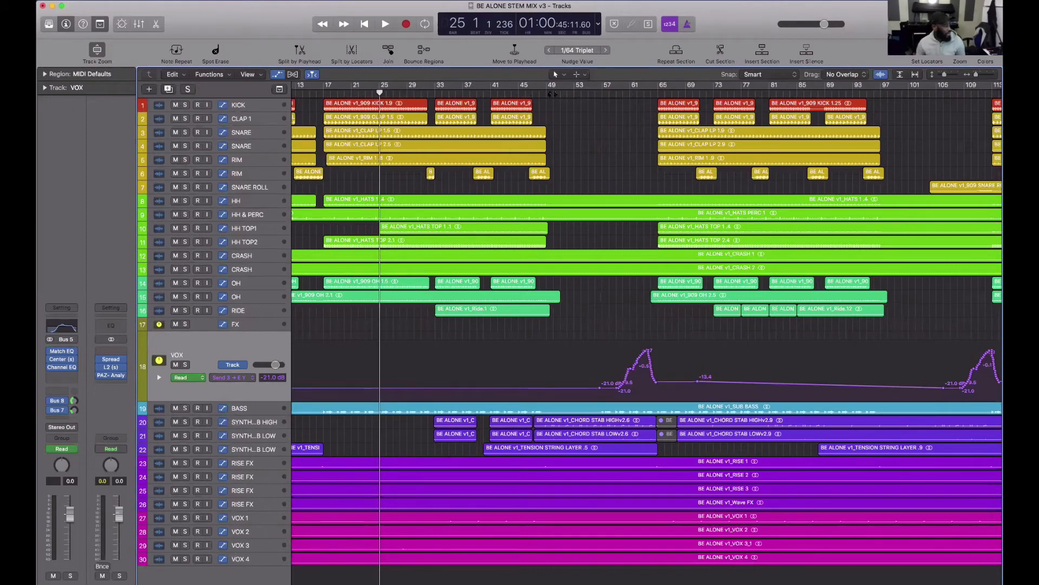
- Play the song from around bar 49 and check the VOX track's automation parameter list, keeping Send 3 → TAPE DELAY
click(551, 95)
key(space)
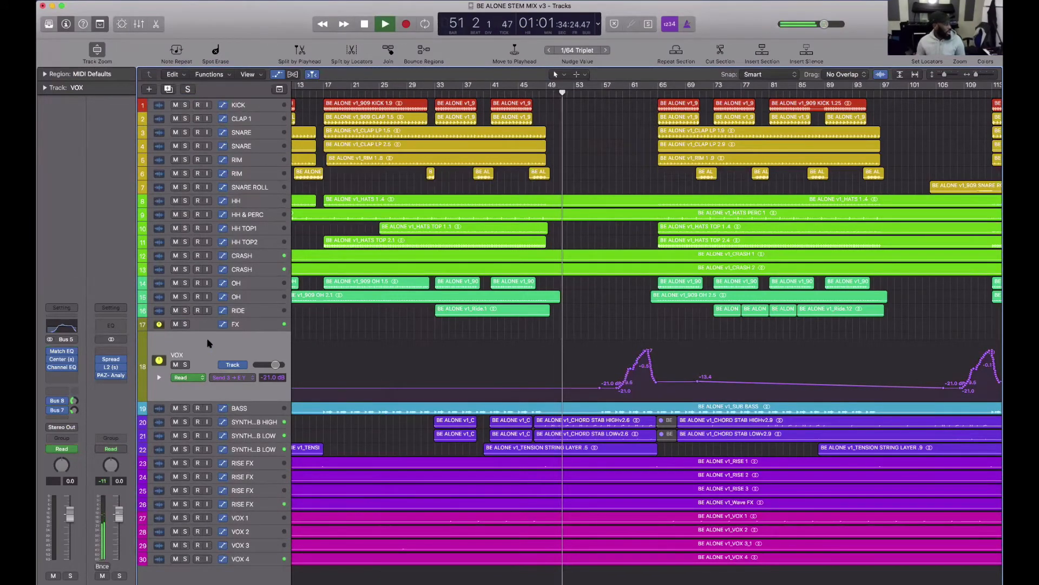
key(space)
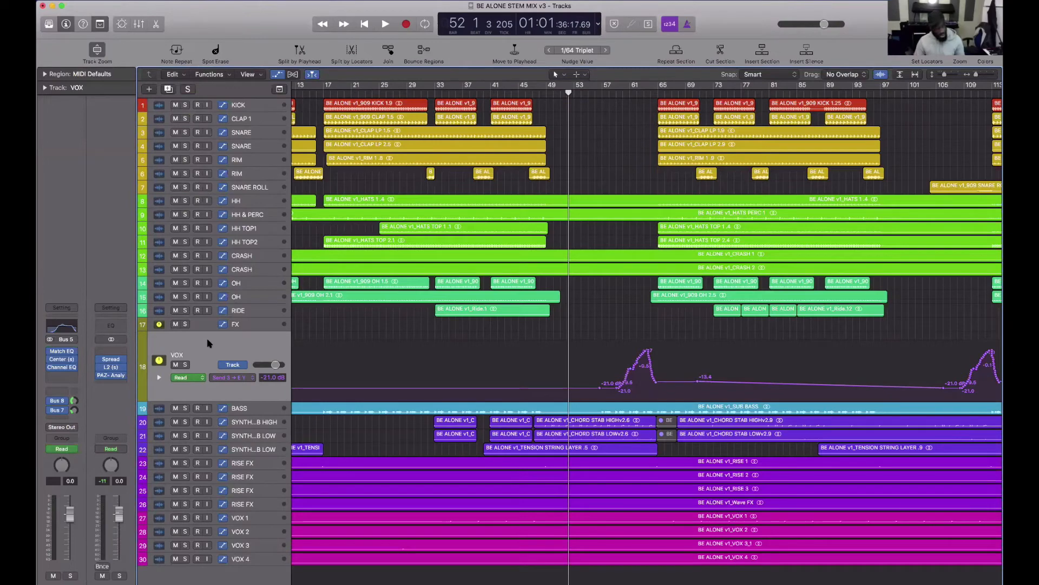
key(space)
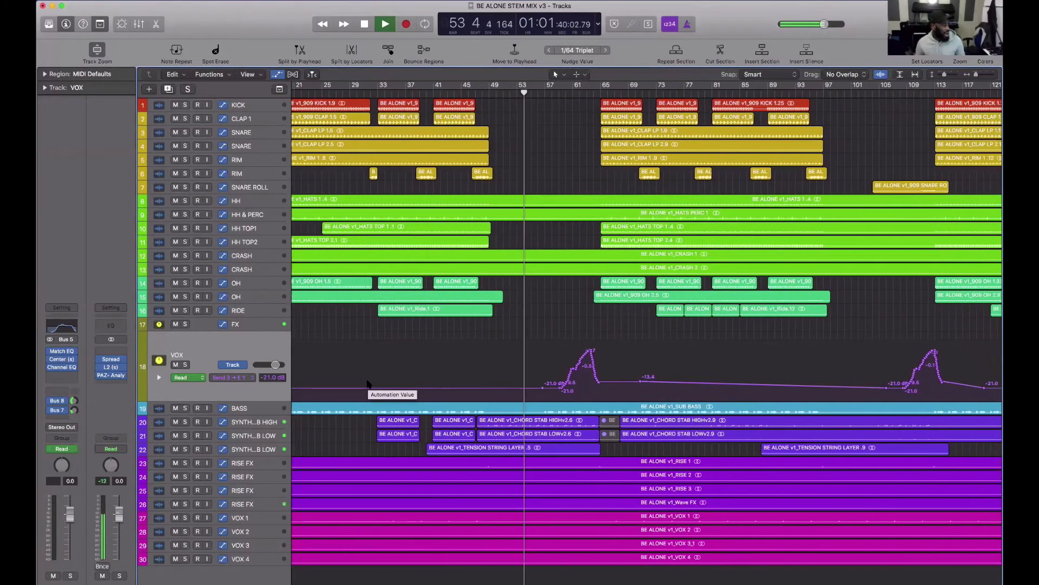
click(238, 378)
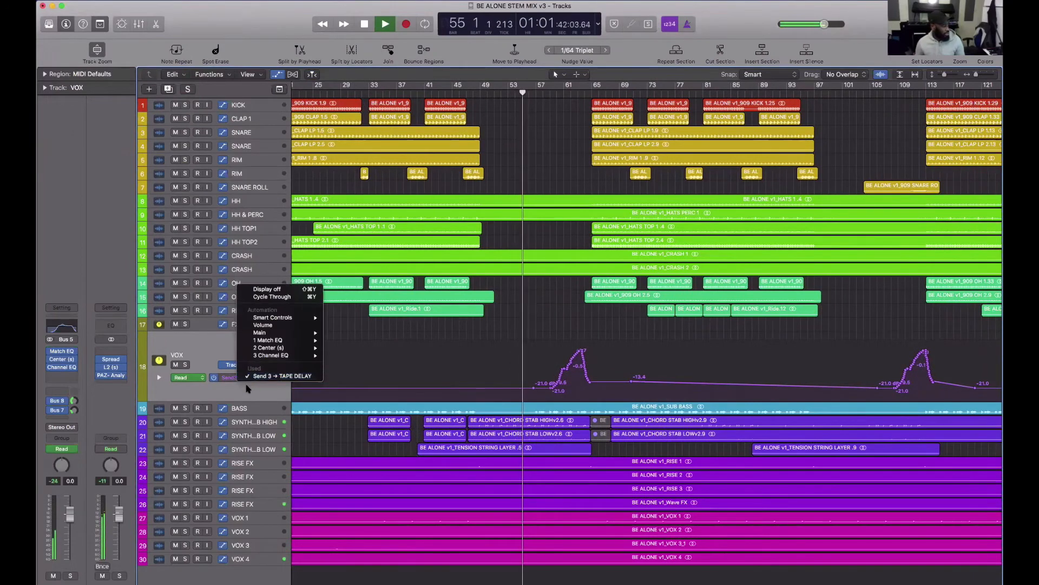
click(263, 376)
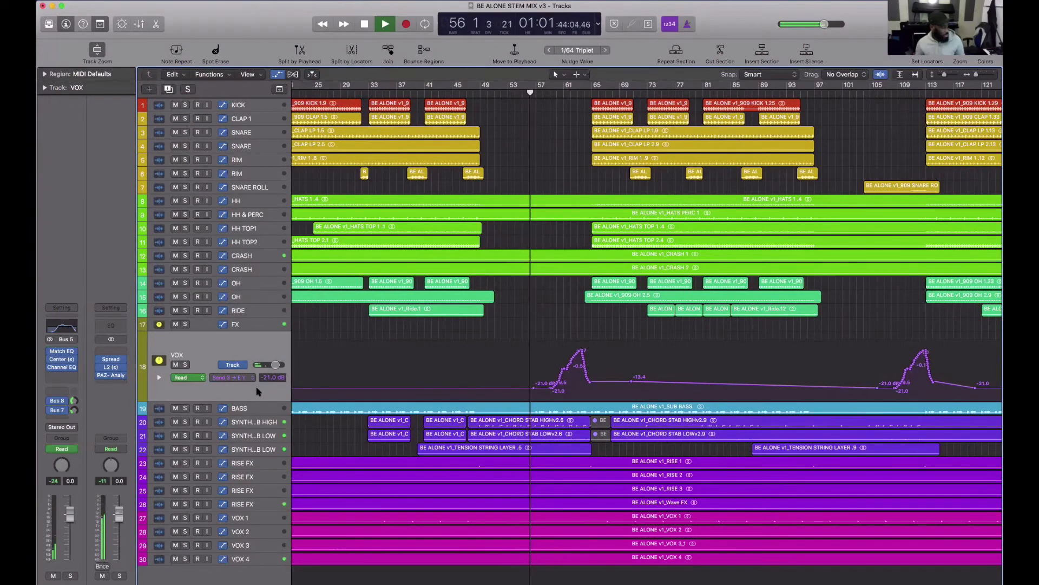
- Solo the VOX track briefly during playback, unsolo it, and display its Send 3 → TAPE DELAY automation again
click(185, 365)
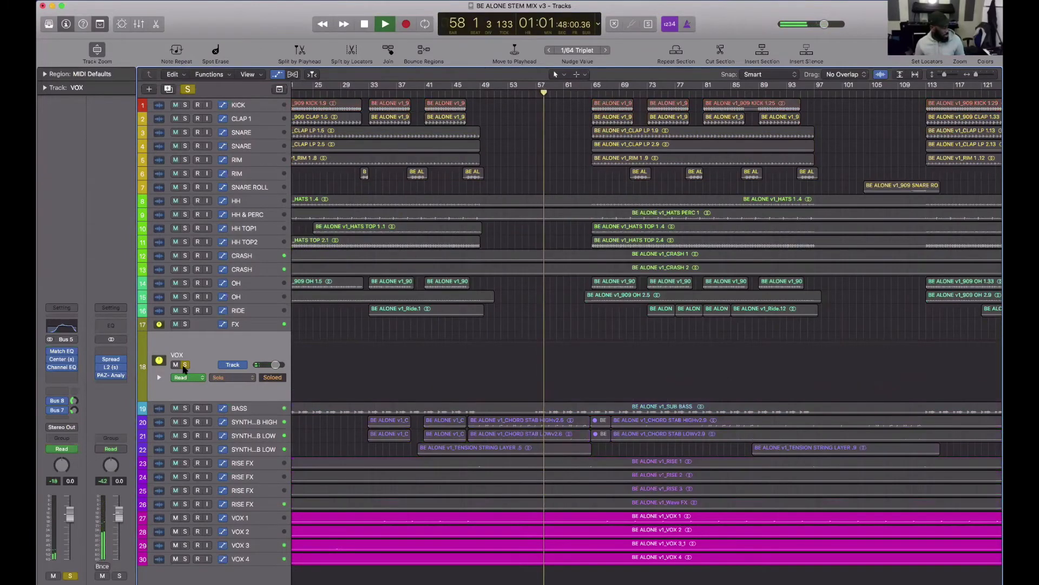
click(184, 365)
scroll(186, 478, down, 1)
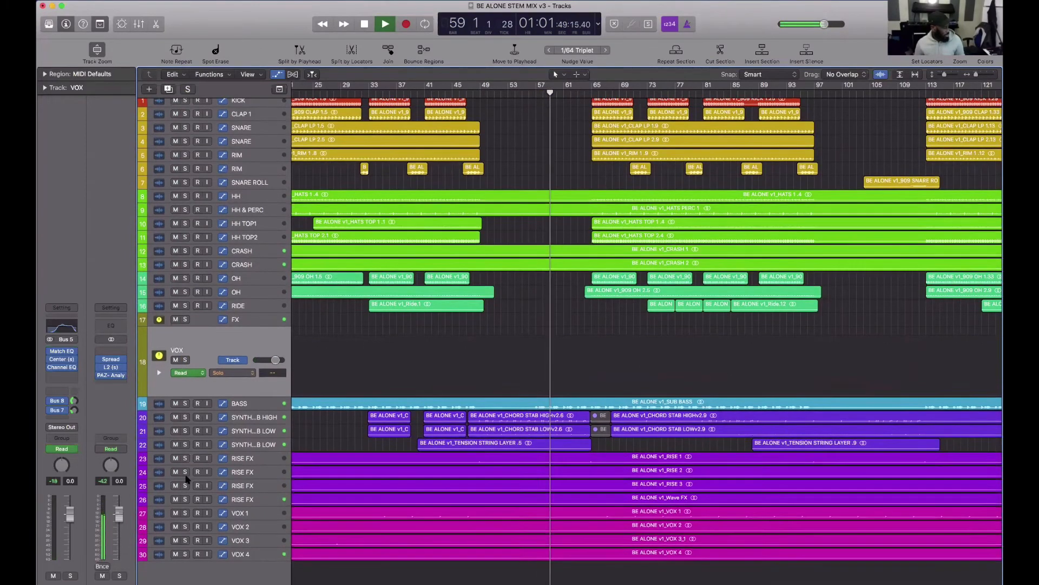
scroll(187, 478, up, 1)
click(233, 377)
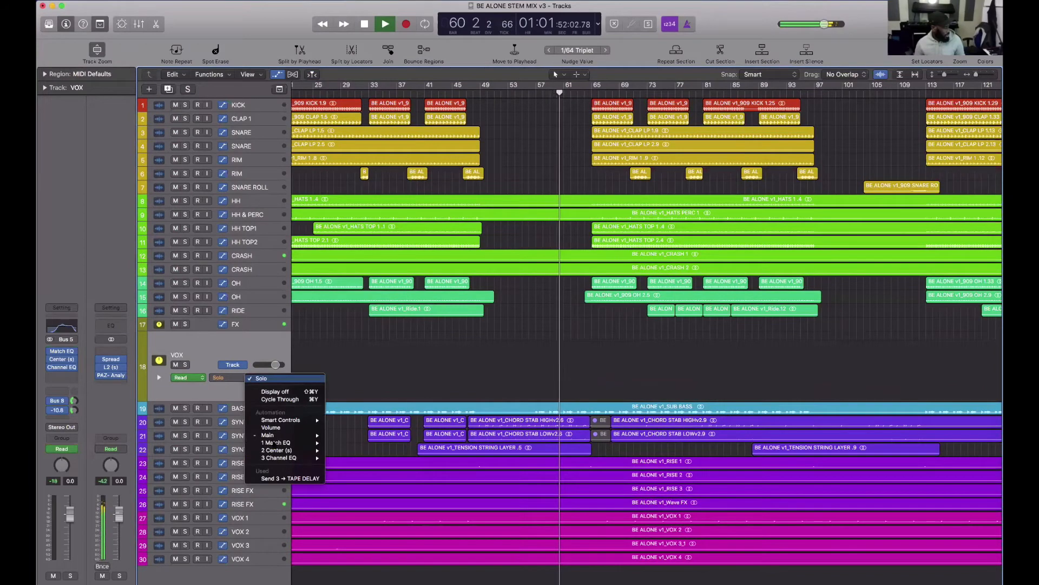
click(290, 478)
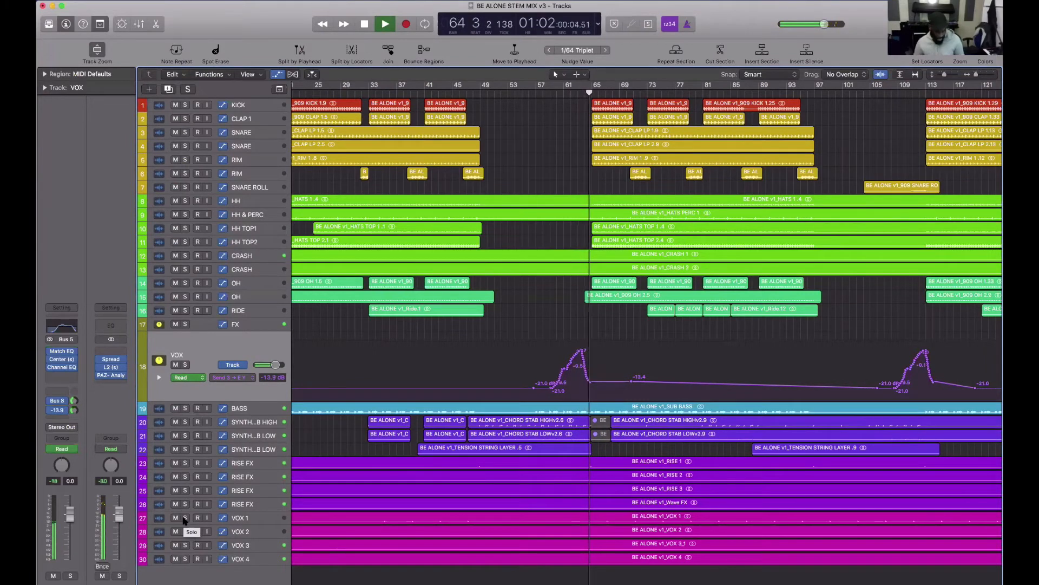
- Stop playback beside the VOX delay-send automation curve and view the channel's automation modes, leaving it on Read
key(space)
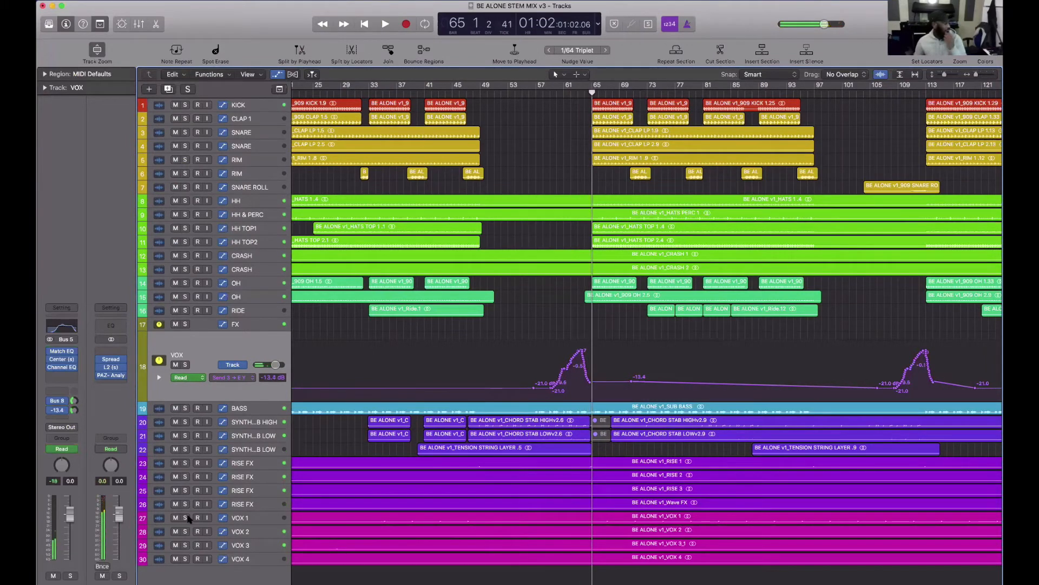
scroll(608, 378, left, 1)
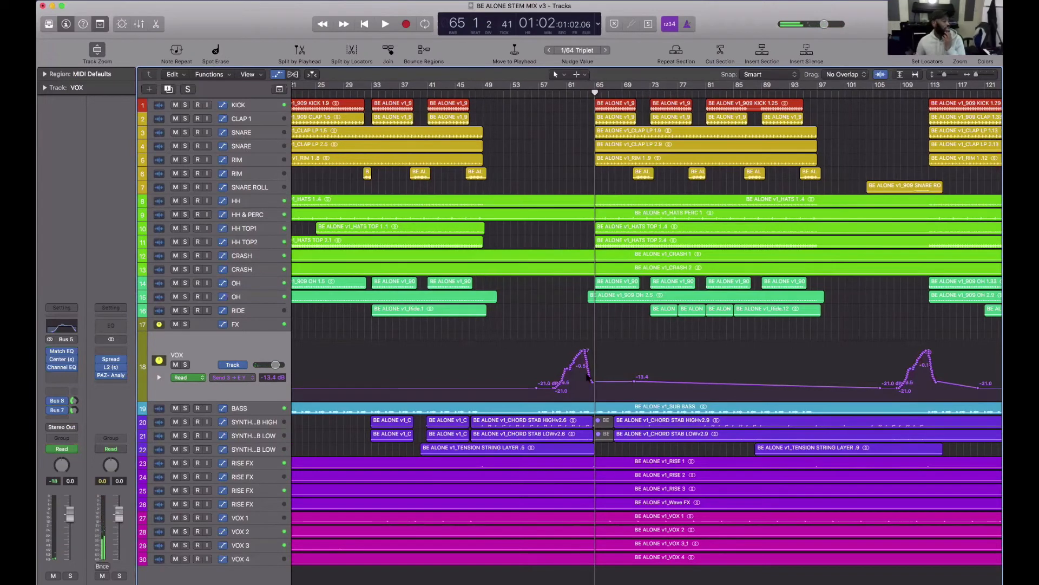
click(70, 450)
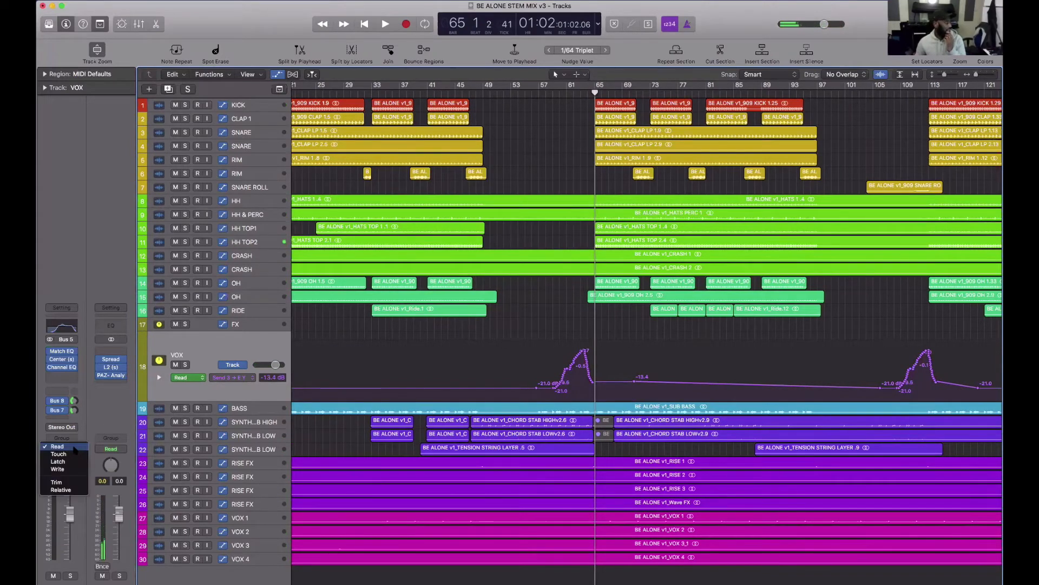
click(199, 351)
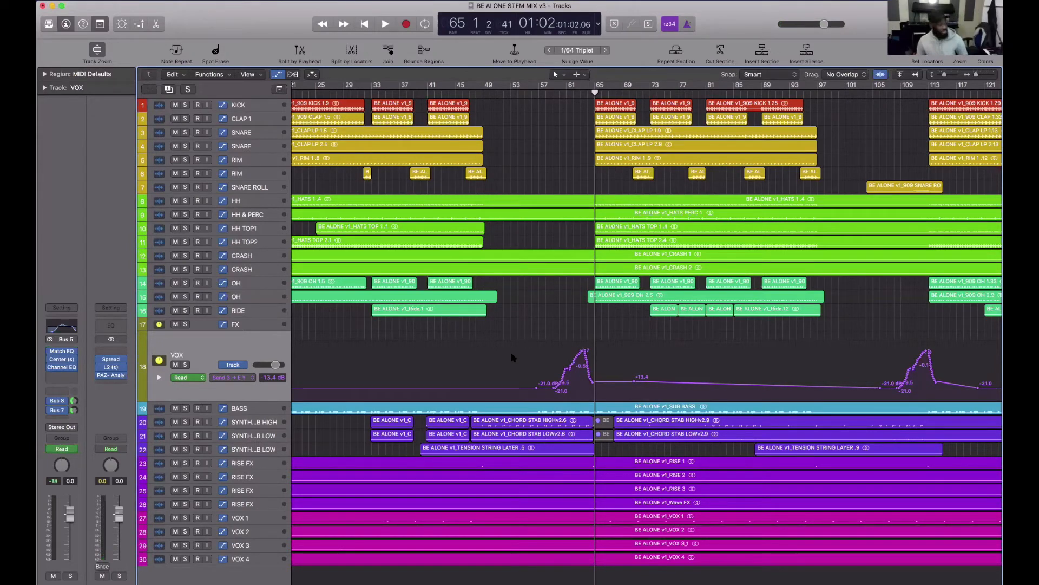
- Hide the track automation across the whole arrangement and select the SYNTH STAB LOW track in row 22
key(super+Left)
key(super+Left)
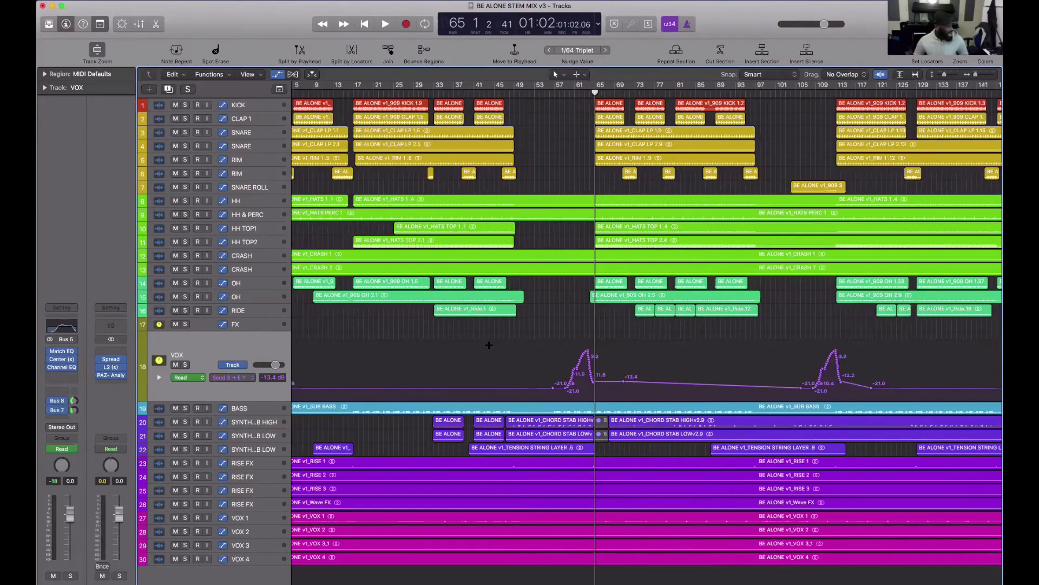
key(super+Up)
key(super+Up)
key(super+Up)
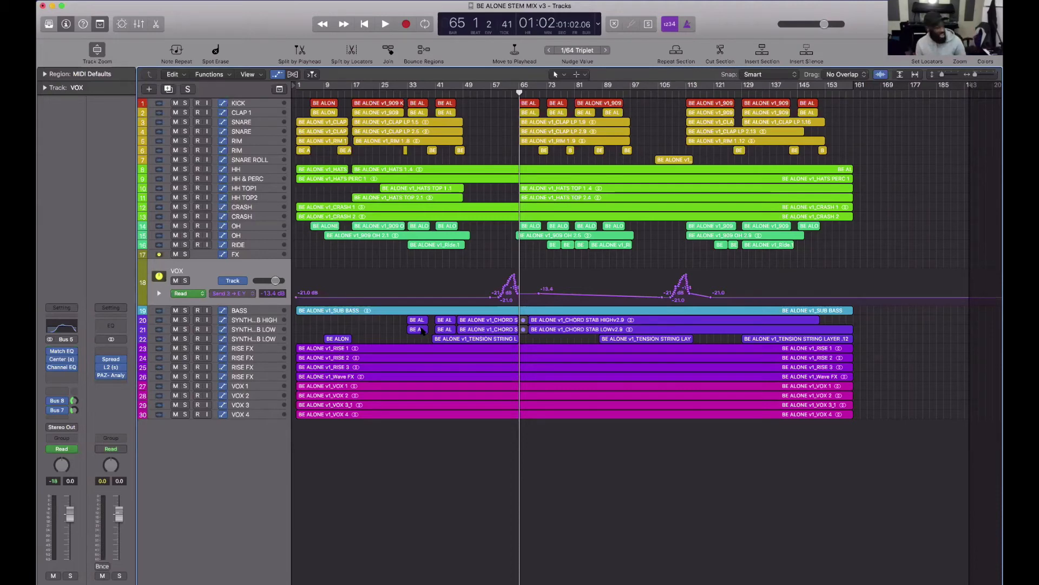
key(a)
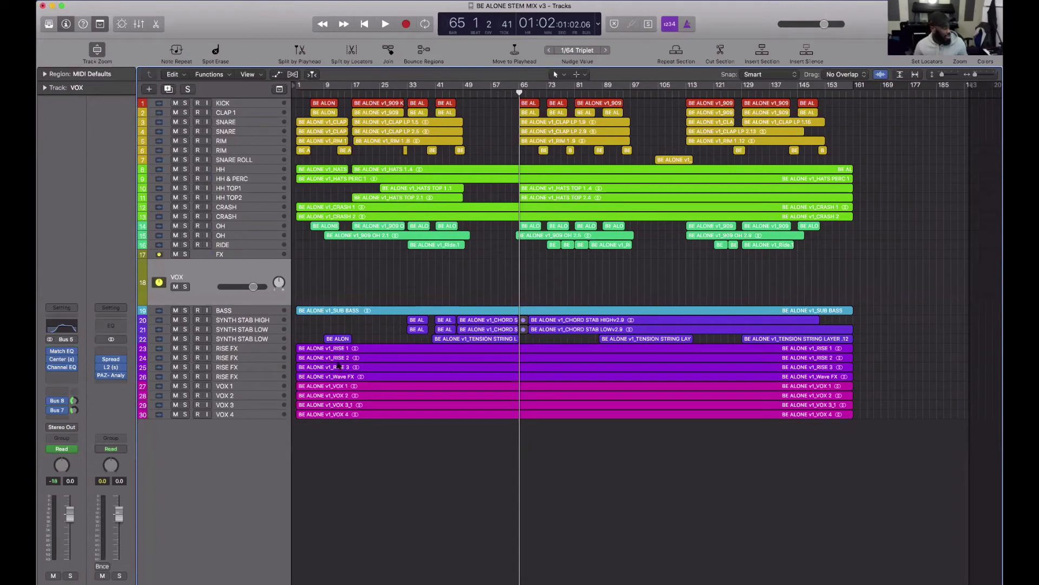
click(253, 340)
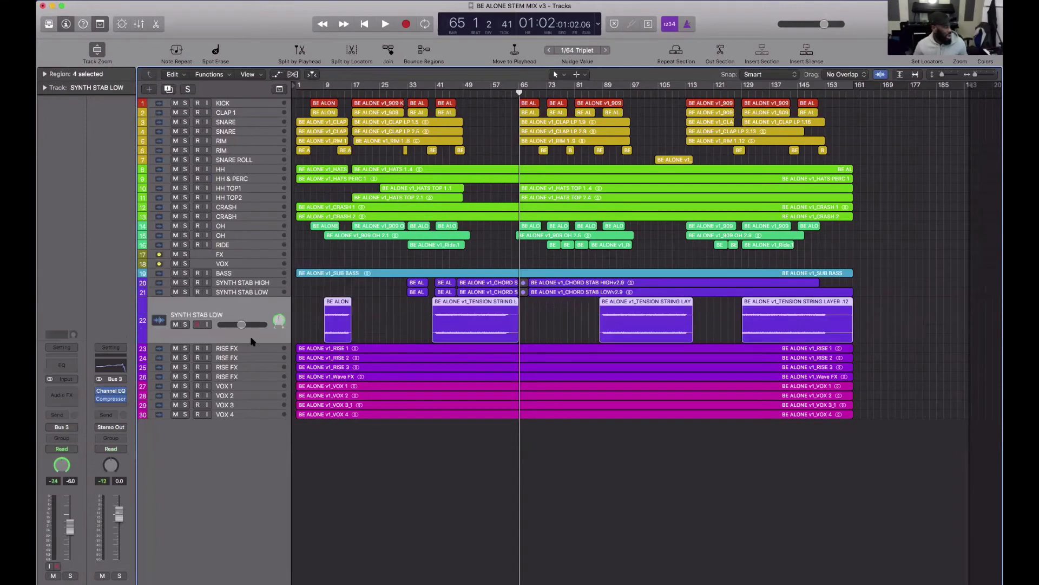
click(381, 336)
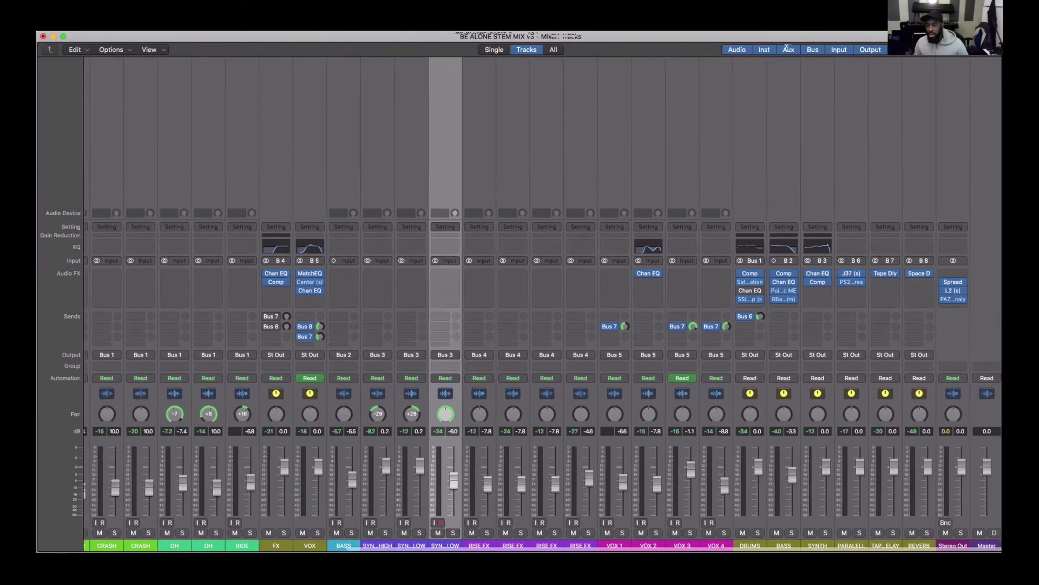
- Open PAZ Analyzer, Stereo Spread and L2 from the Stereo Out channel and arrange their windows so all three are visible
click(953, 300)
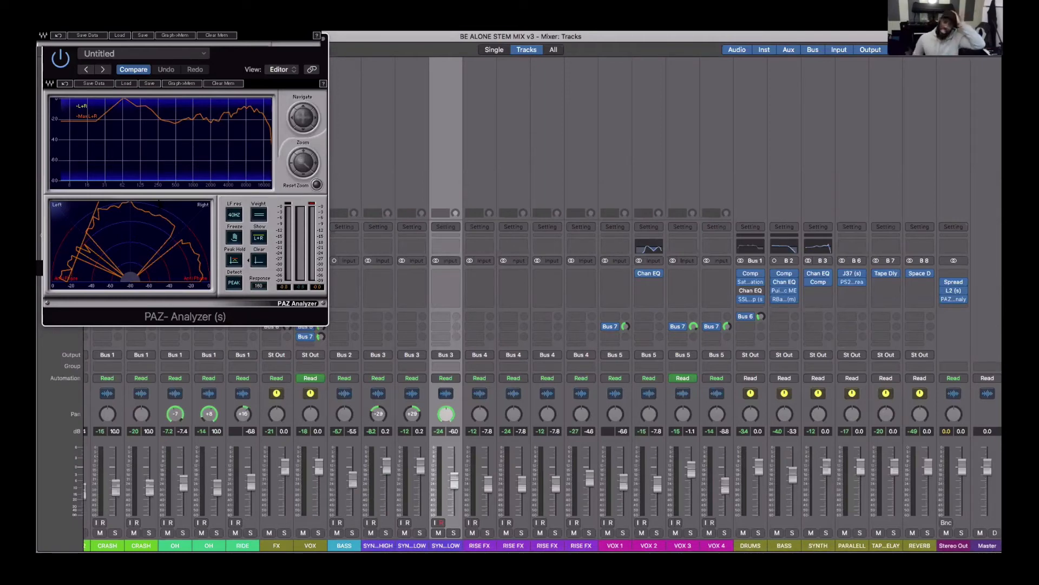
click(954, 282)
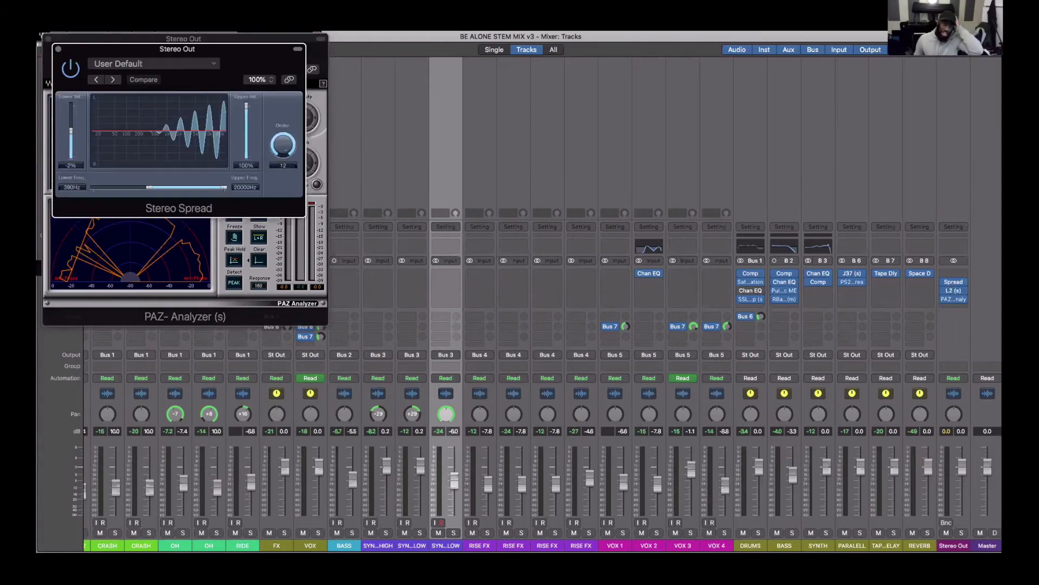
drag(246, 44, 694, 50)
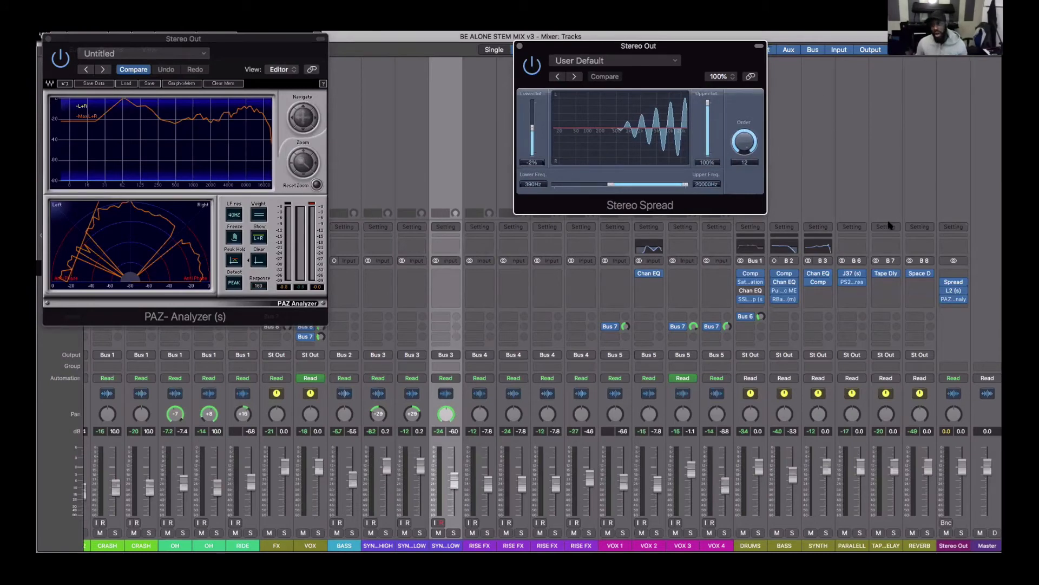
click(954, 291)
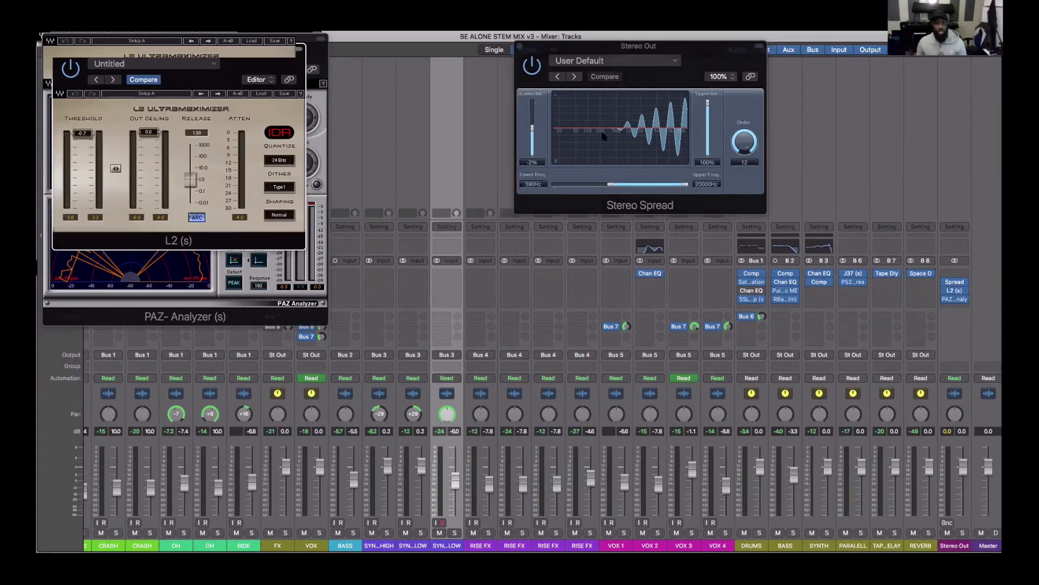
drag(266, 57, 749, 230)
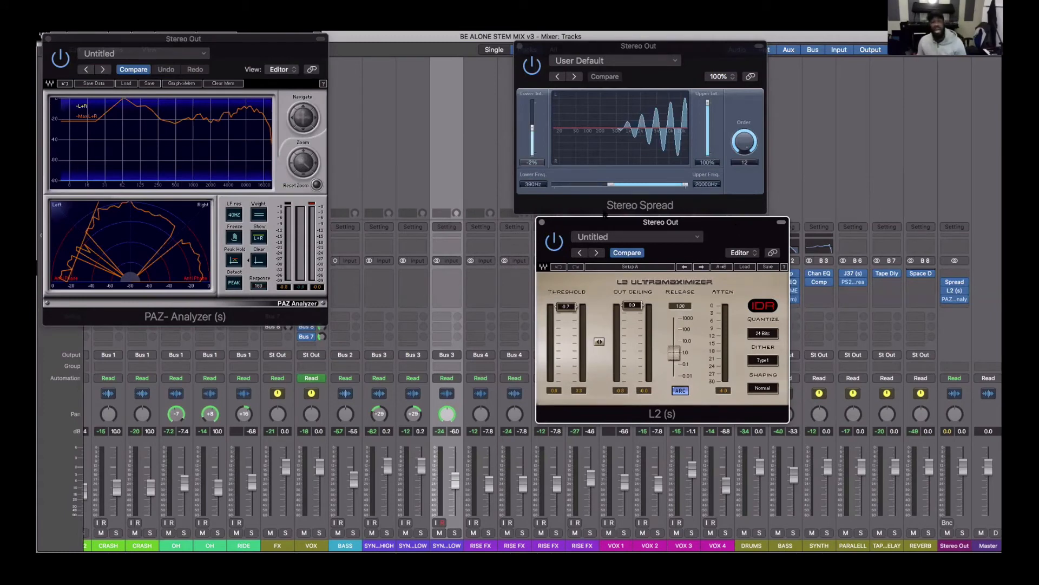
- Play the mix and set the Stereo Spread's lower frequency on the Stereo Out to about 218 Hz
key(space)
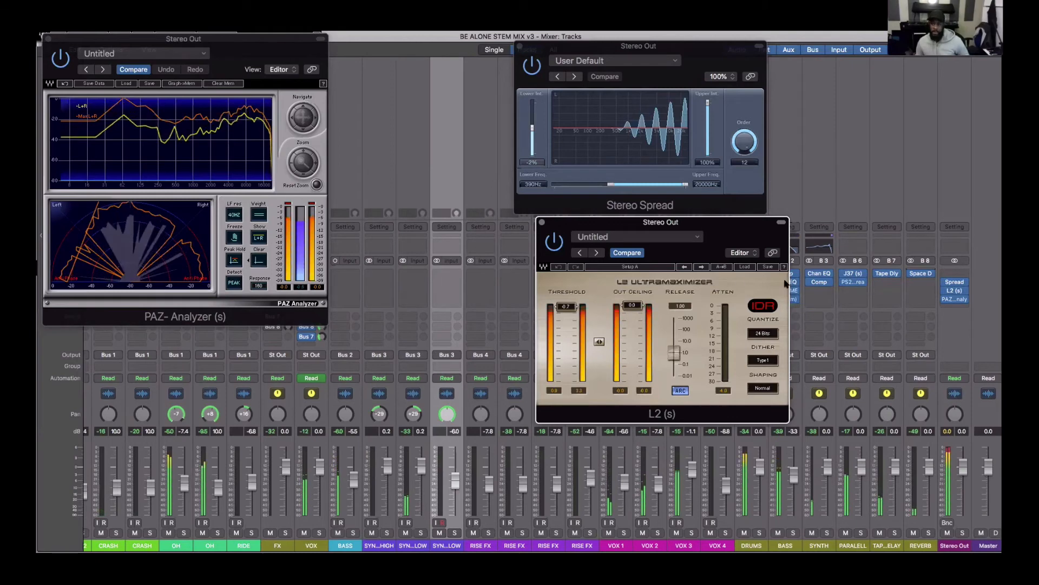
click(954, 282)
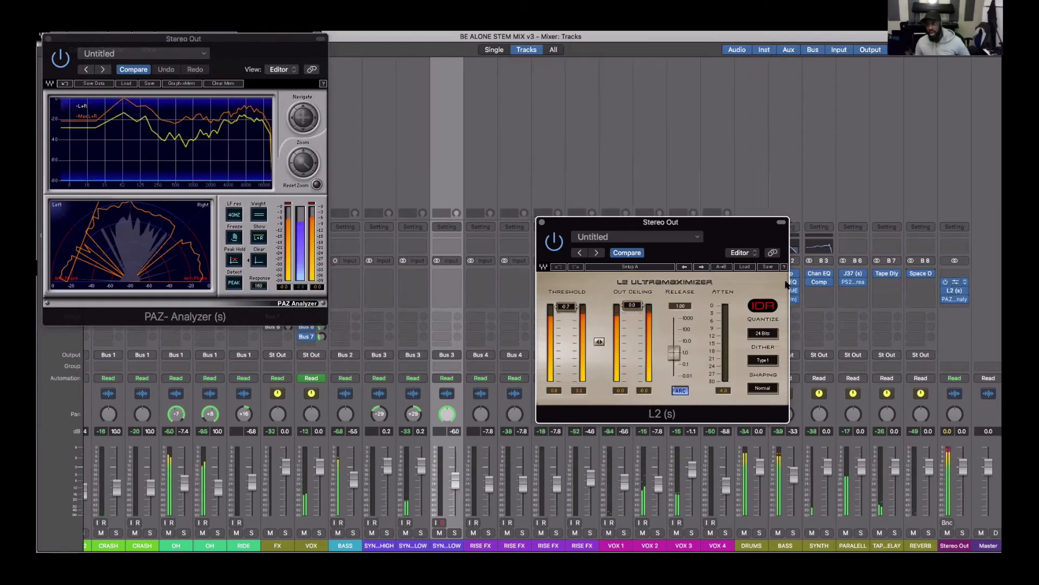
click(954, 284)
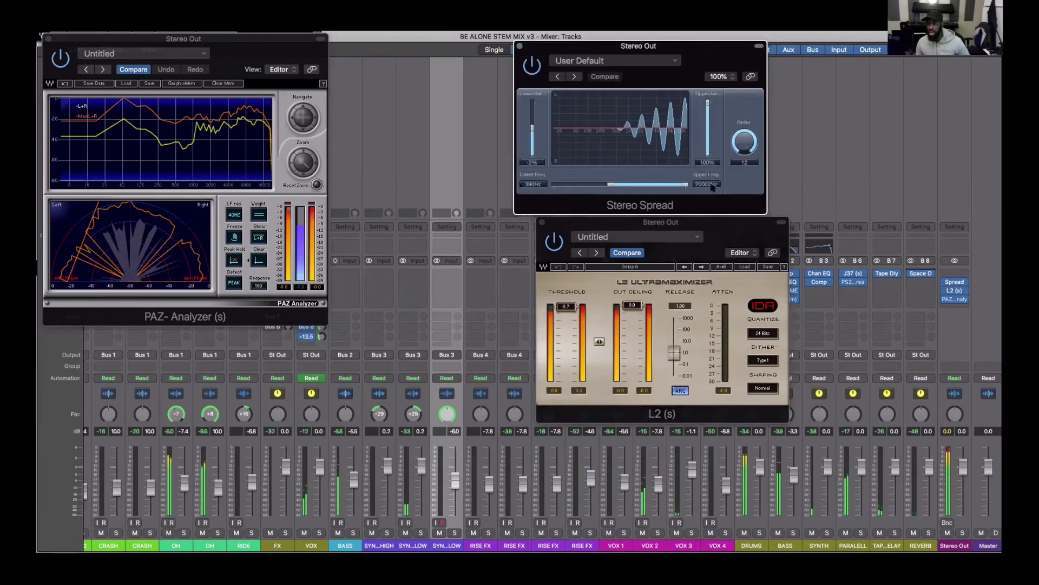
drag(609, 185, 598, 186)
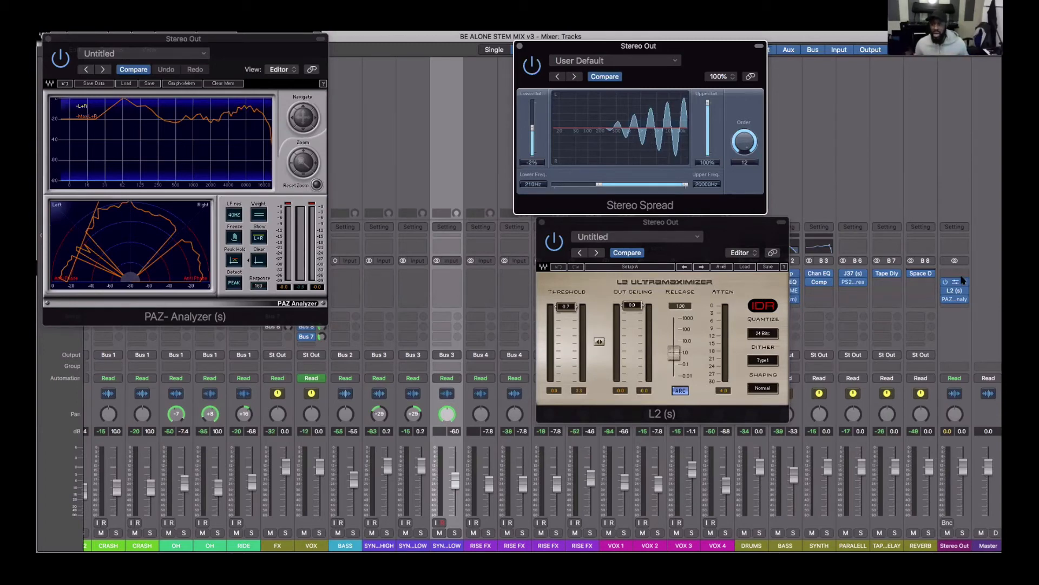
- Dismiss the plug-in list on the Stereo Out and play the mix to compare it with the inserts bypassed
click(944, 298)
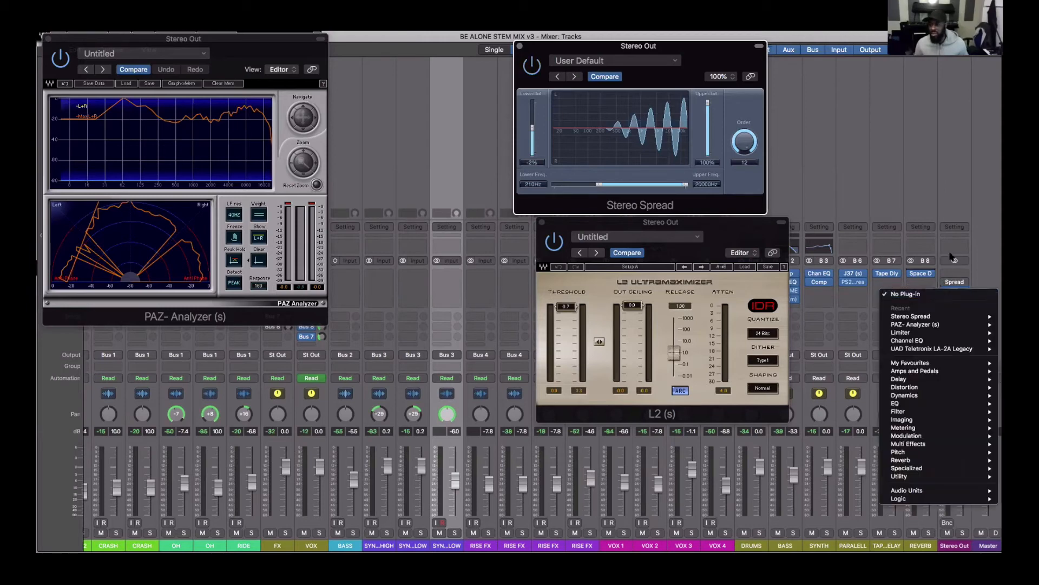
click(950, 193)
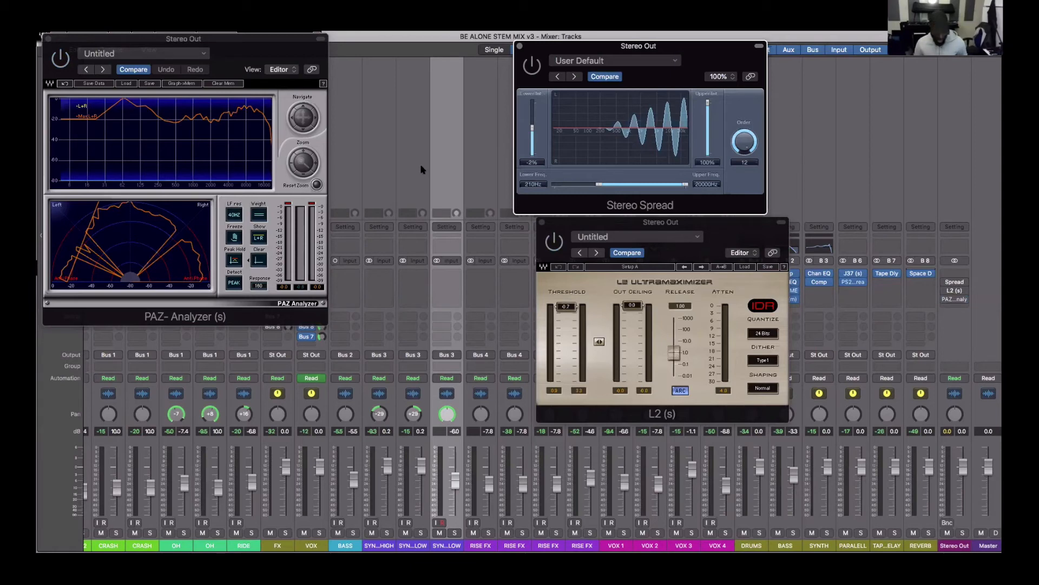
key(space)
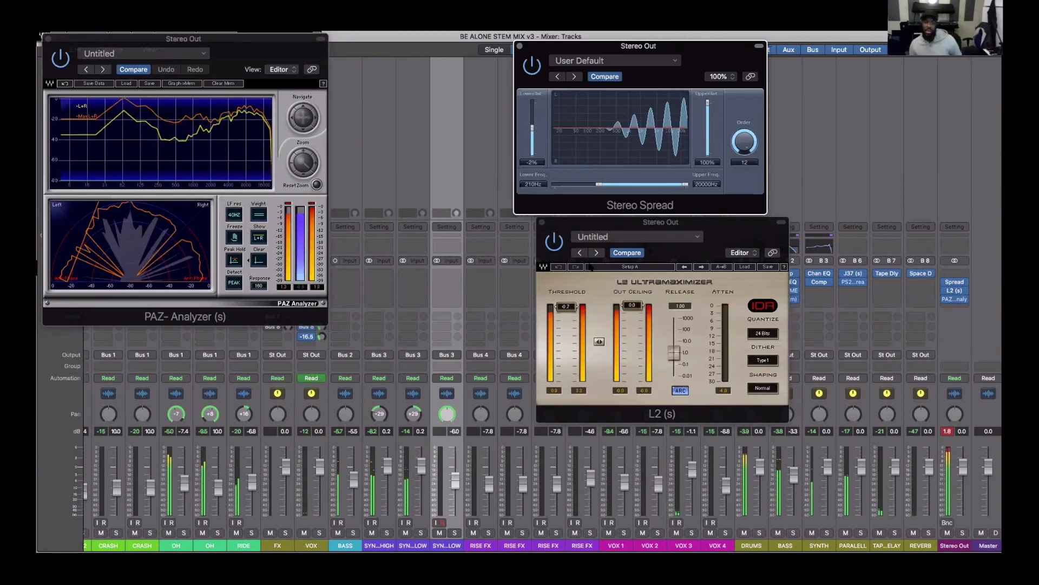
- Hide and bring back the open plug-in windows, and close L2 and Stereo Spread
key(v)
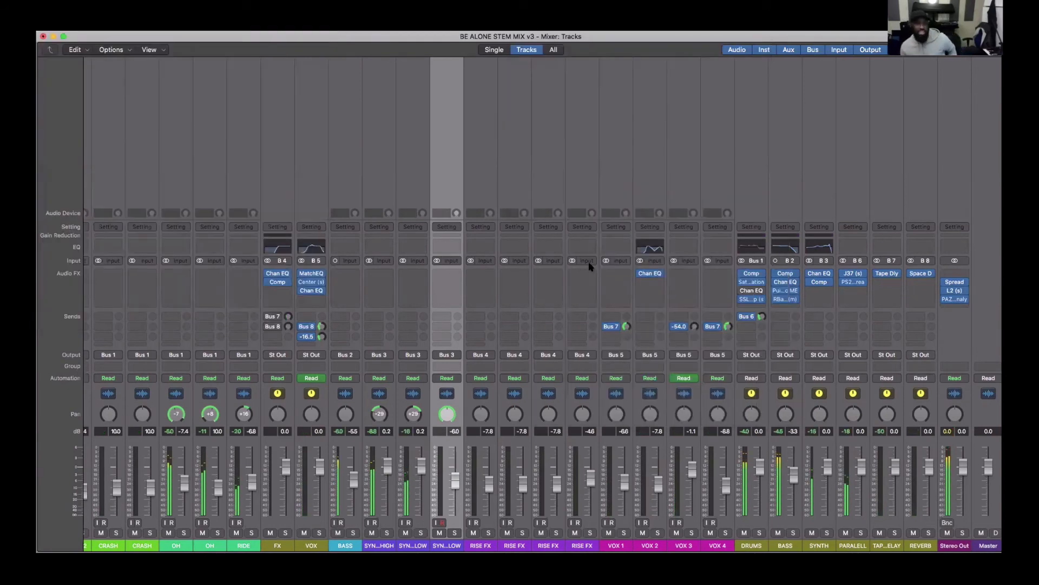
click(791, 132)
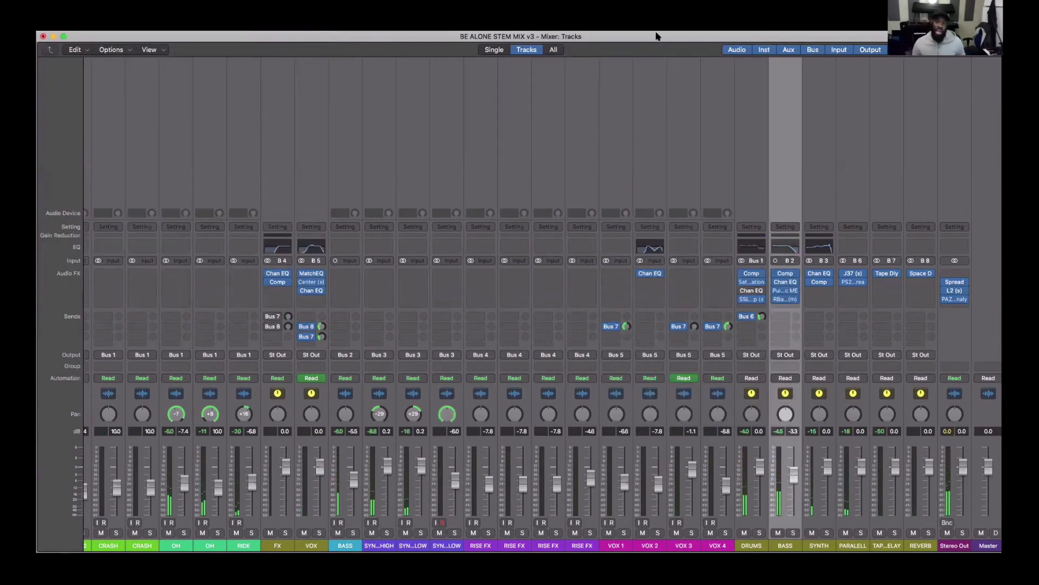
mouse_move(956, 282)
key(v)
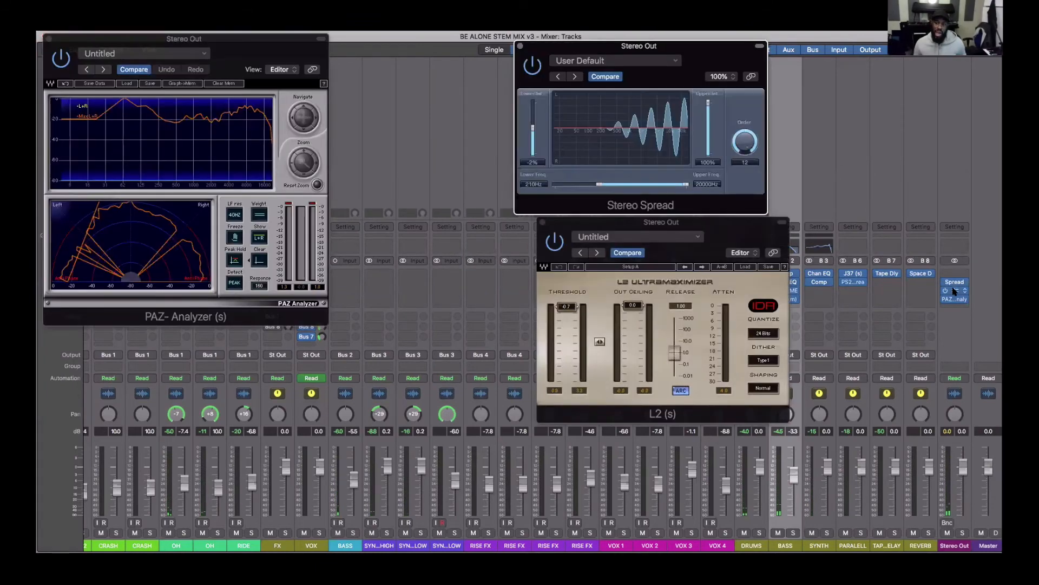
click(944, 291)
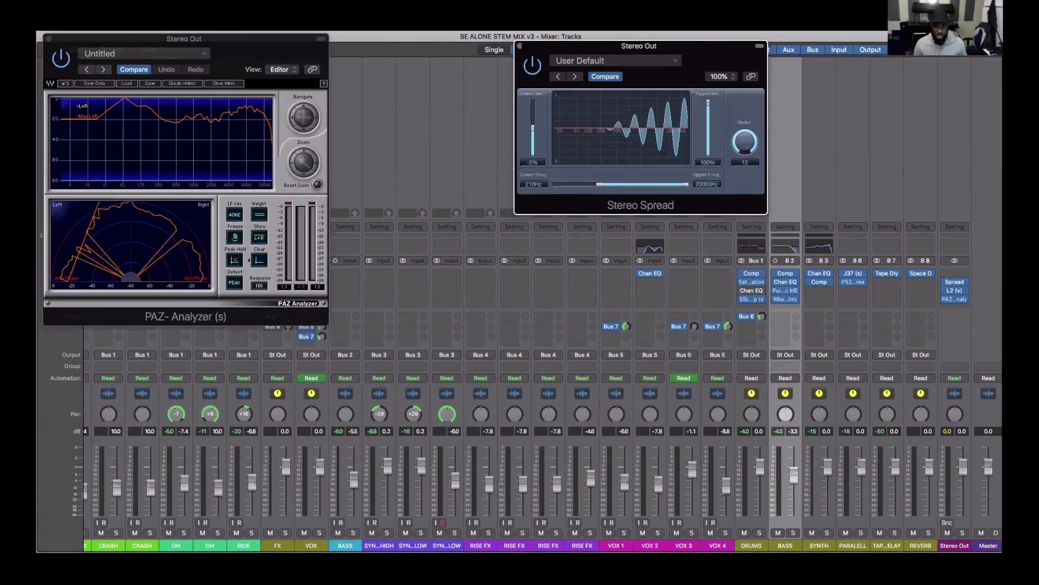
click(519, 46)
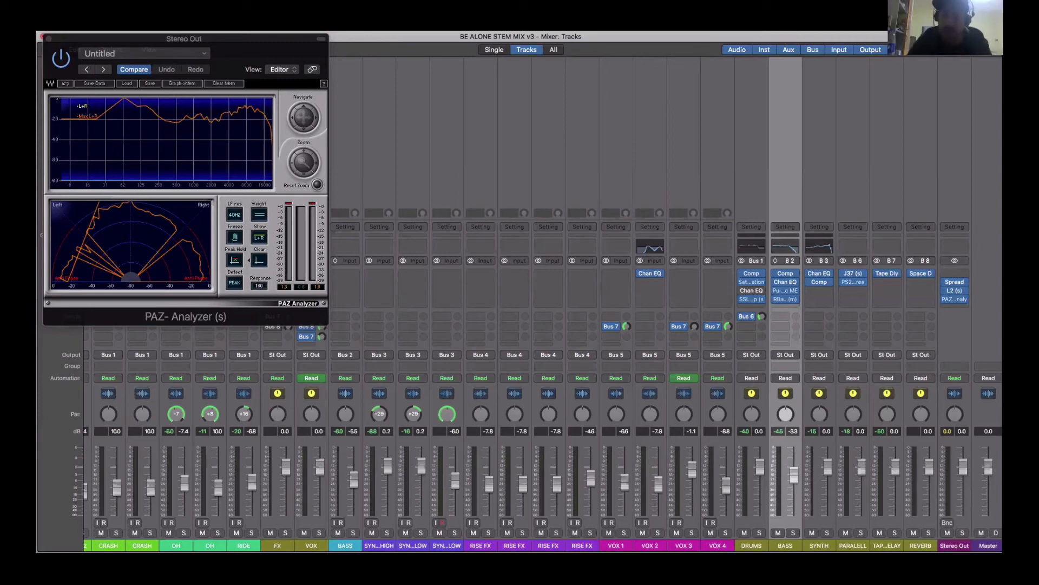
- View PS22 Spread on the PARALELL bus, and close both it and the PAZ Analyzer window
click(853, 285)
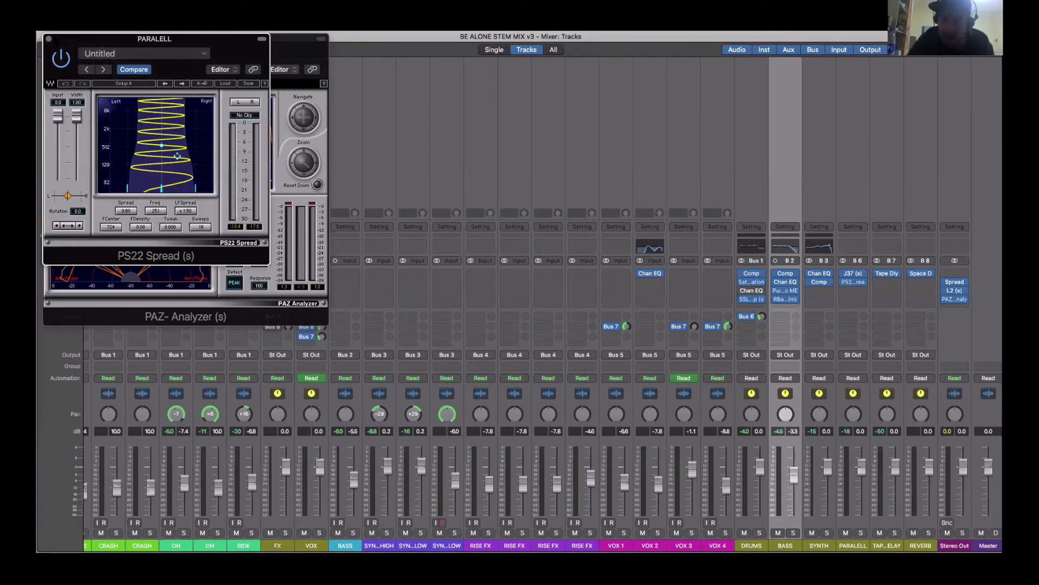
click(48, 39)
drag(324, 54, 564, 125)
click(560, 120)
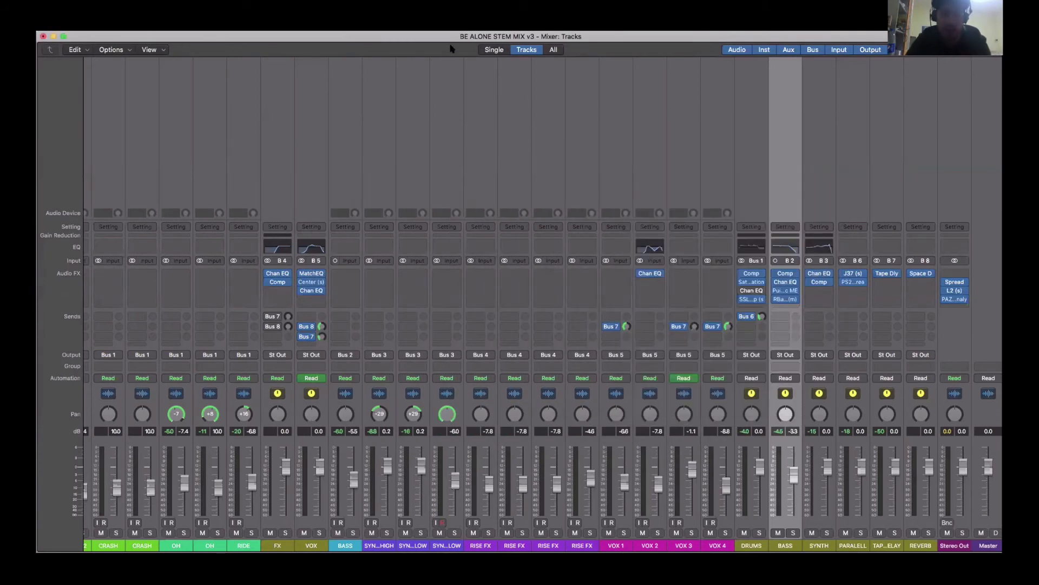